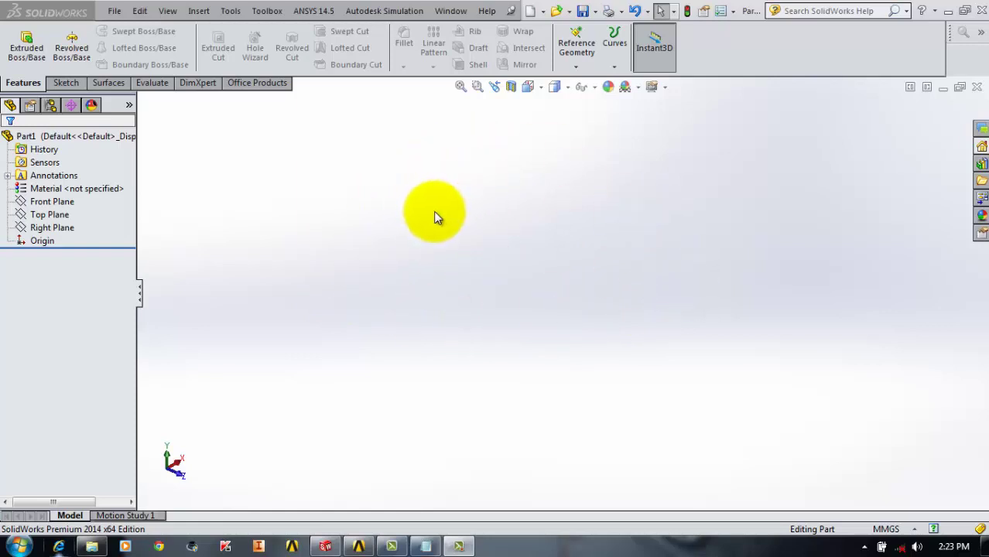
# Start an extruded boss and draw a corner rectangle around the origin on the Right Plane
pyautogui.click(37, 51)
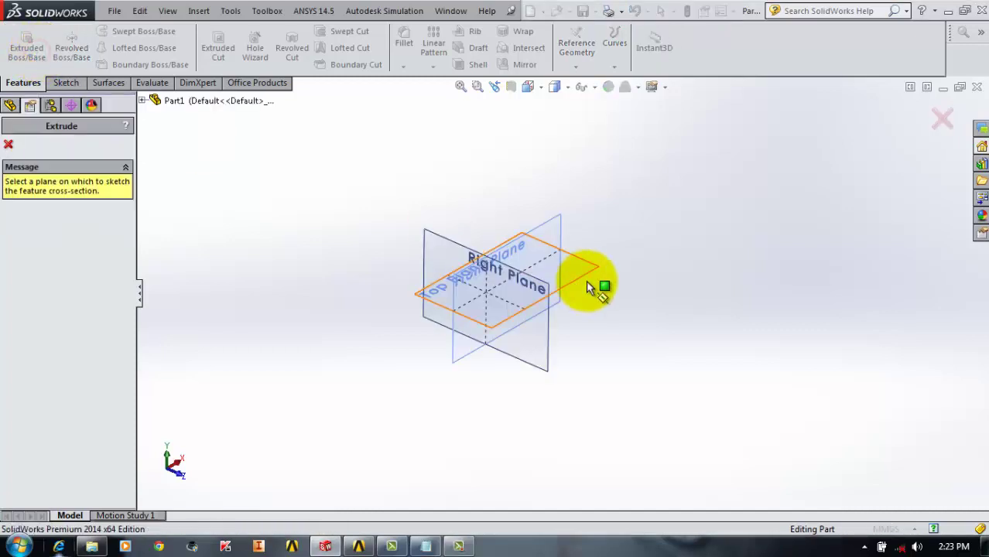
pyautogui.click(479, 256)
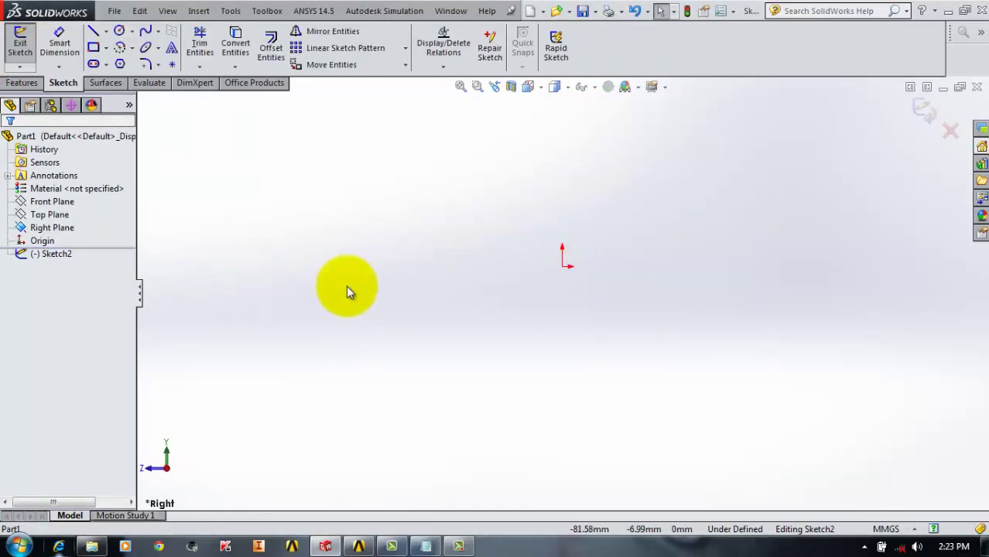
pyautogui.click(93, 47)
pyautogui.moveTo(460, 200)
pyautogui.mouseDown()
pyautogui.moveTo(733, 349)
pyautogui.moveTo(723, 357)
pyautogui.mouseUp()
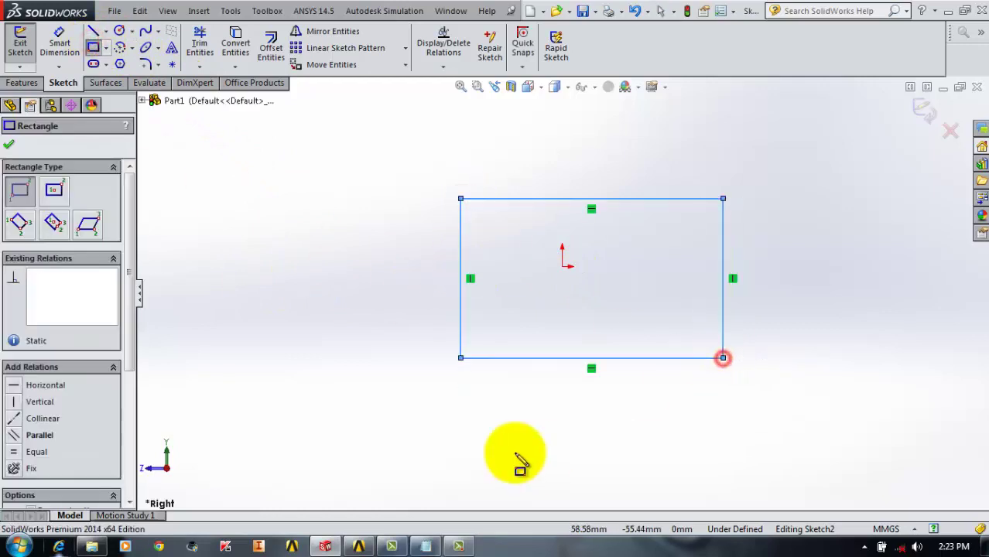
pyautogui.click(67, 35)
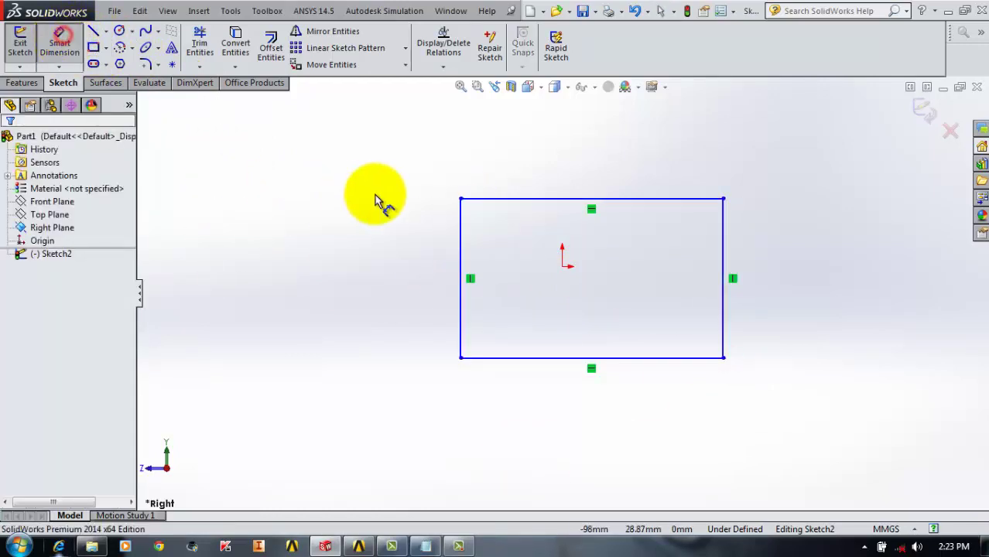
# Give the rectangle's top edge a 100 mm dimension and rename it from D1 to DS_height
pyautogui.click(503, 200)
pyautogui.click(503, 176)
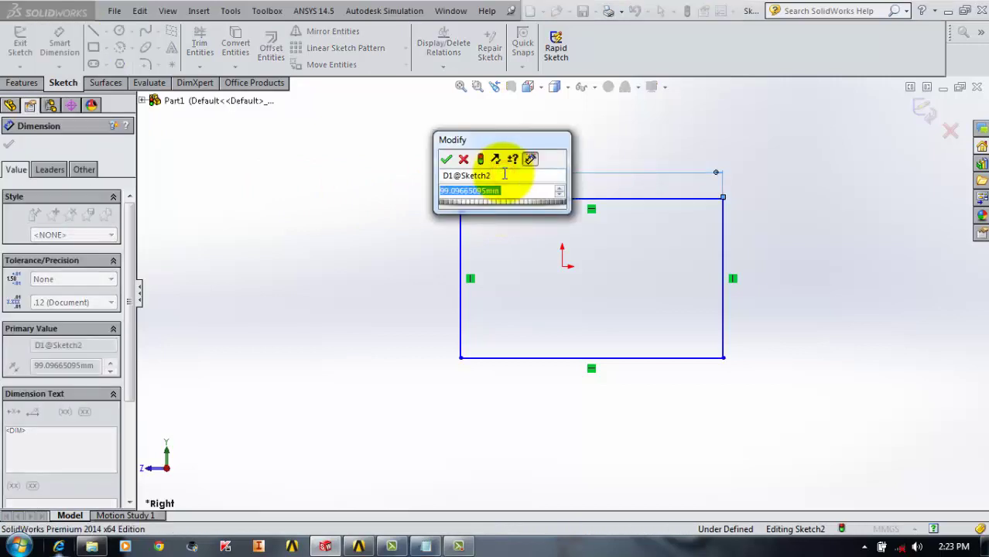
pyautogui.click(503, 175)
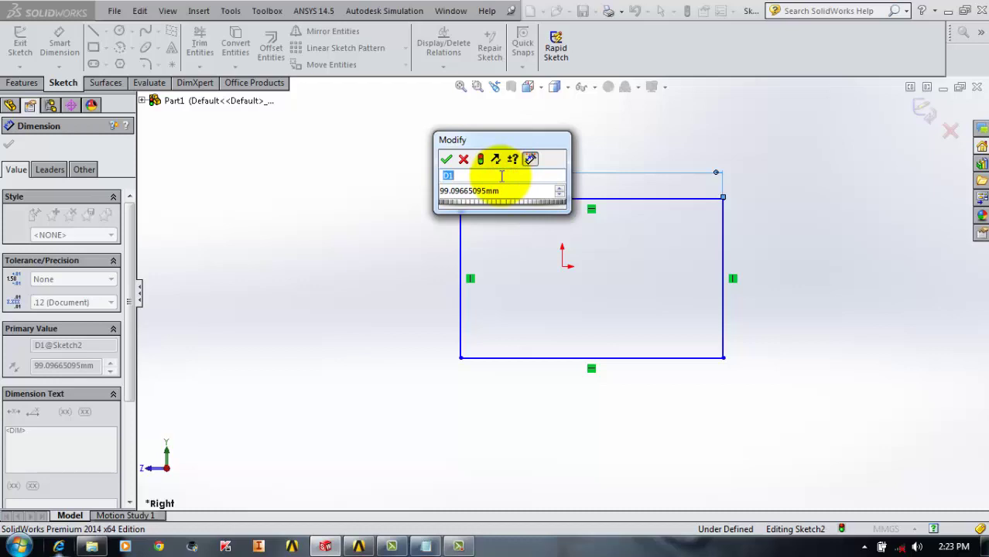
pyautogui.write('height')
pyautogui.press('Left')
pyautogui.press('Left')
pyautogui.press('Left')
pyautogui.press('Left')
pyautogui.press('Left')
pyautogui.press('Left')
pyautogui.write('DS_')
pyautogui.click(503, 190)
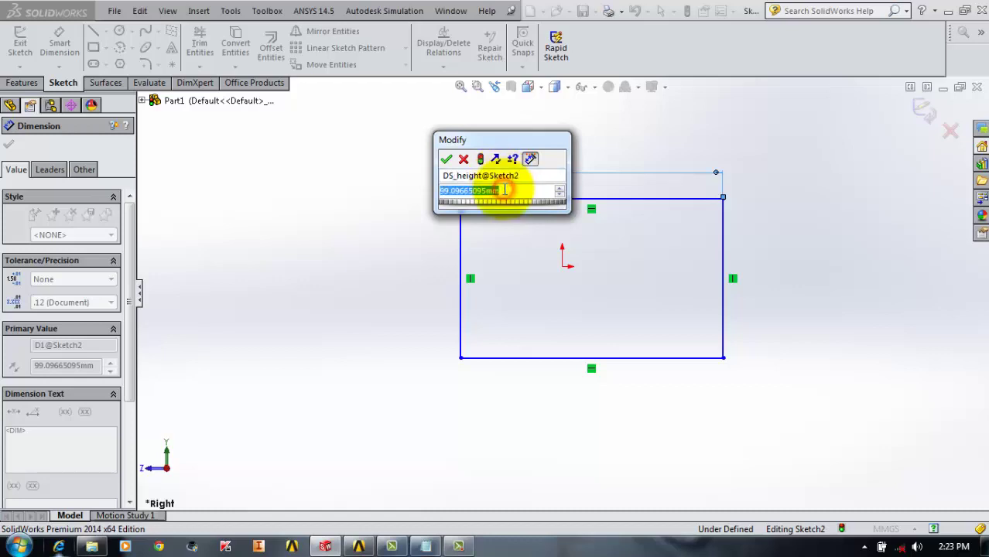
pyautogui.write('100')
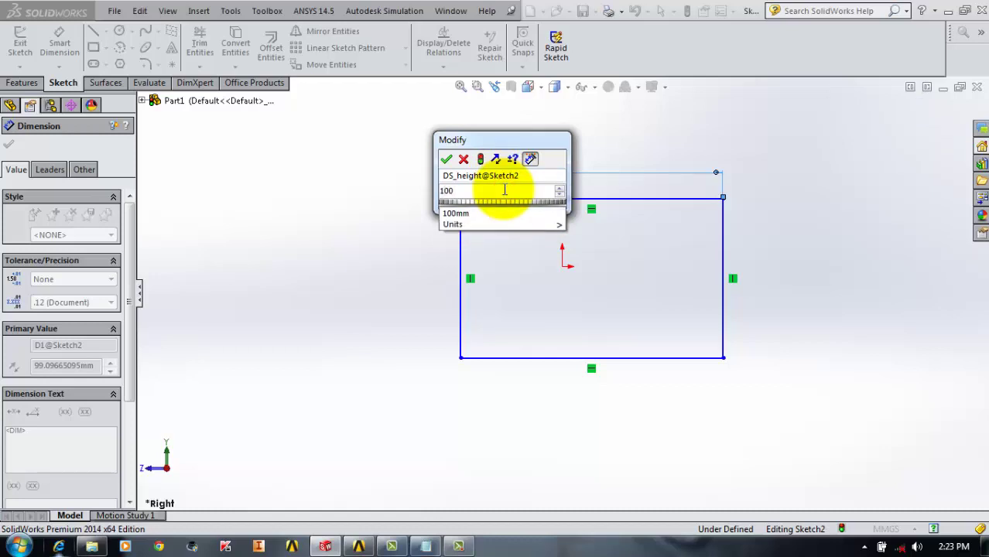
pyautogui.press('Return')
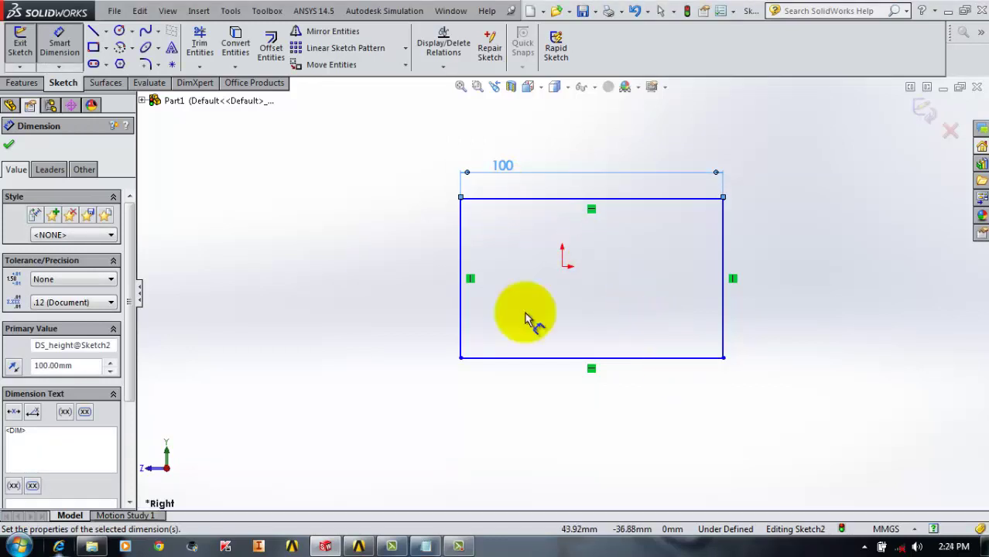
# Dimension the right edge as DS_width at 60.77 mm, then exit the sketch into Boss-Extrude
pyautogui.click(8, 144)
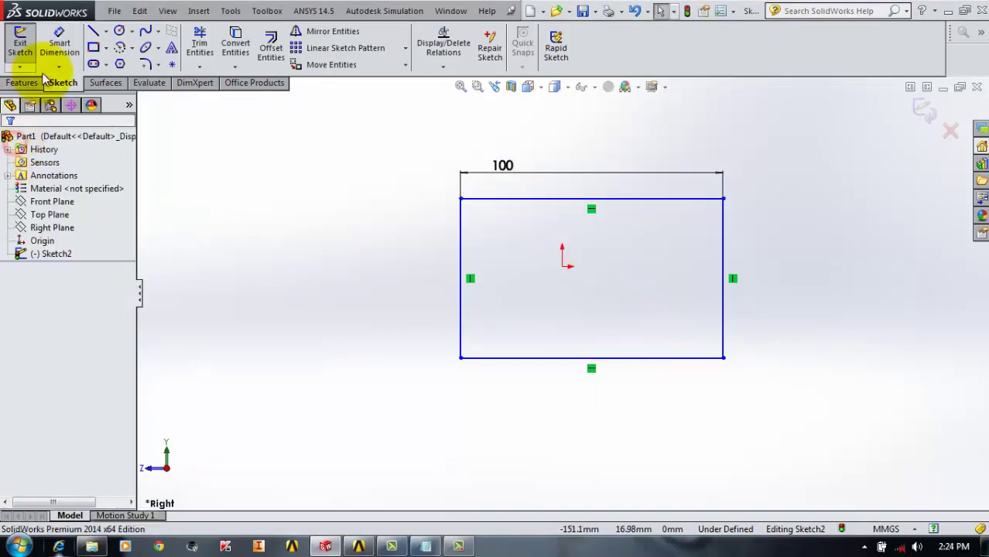
pyautogui.click(62, 38)
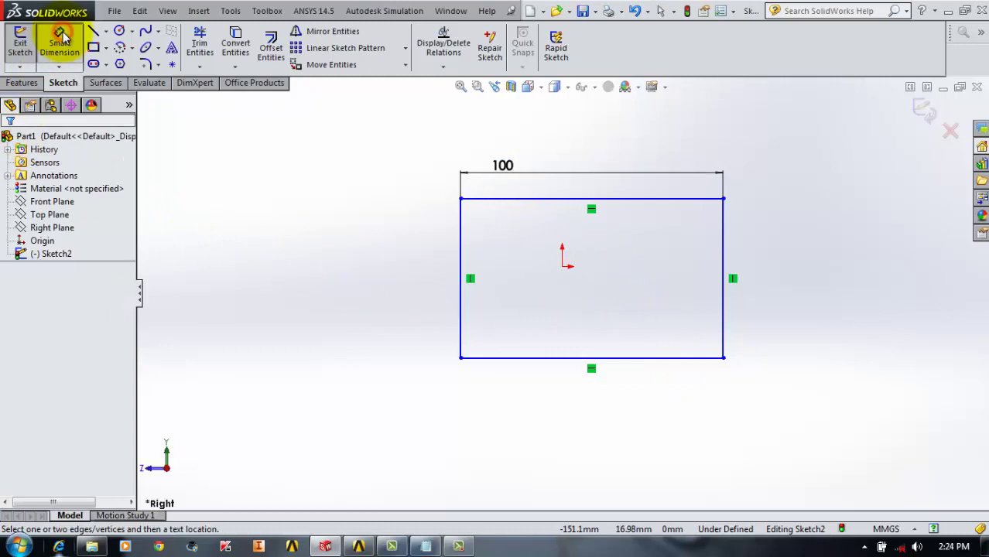
pyautogui.click(727, 236)
pyautogui.click(770, 230)
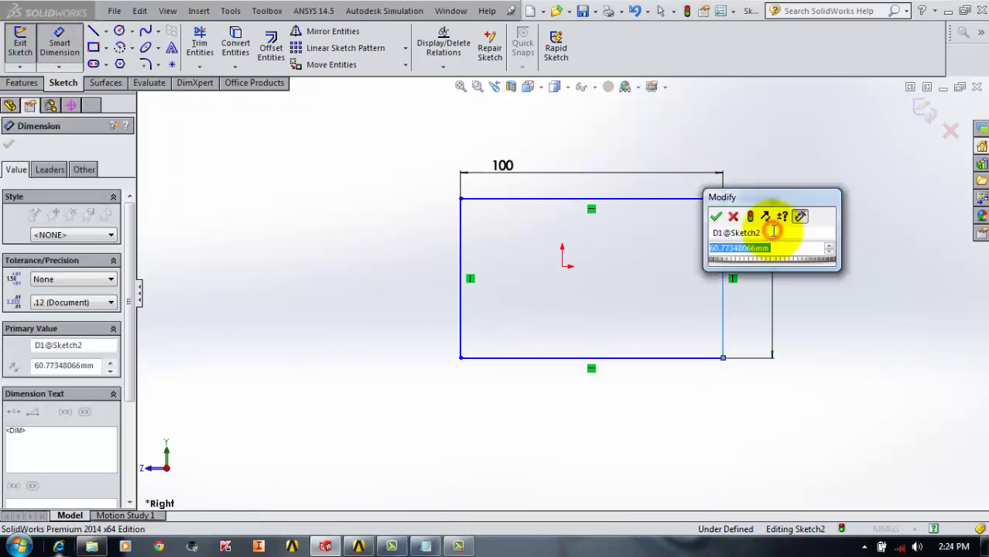
pyautogui.click(773, 231)
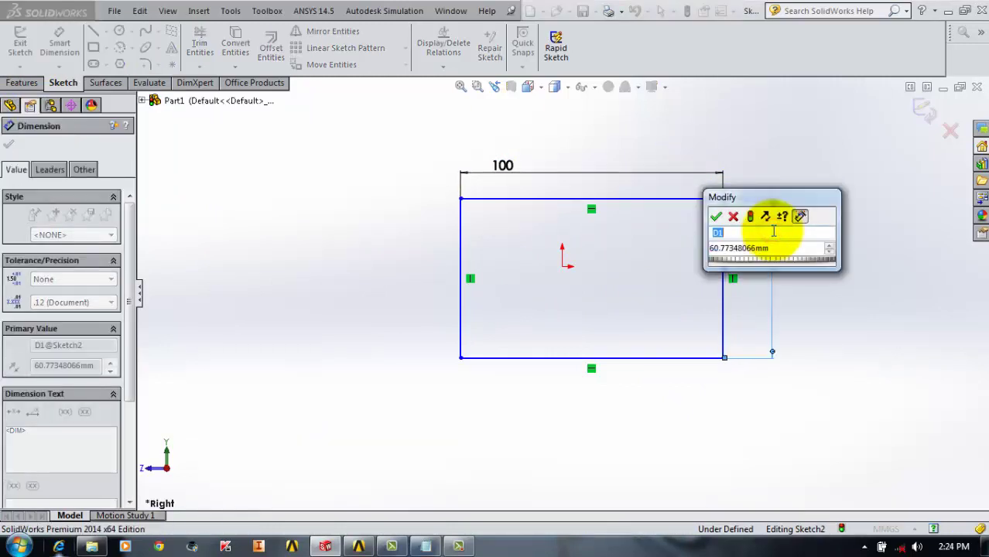
pyautogui.write('DS_')
pyautogui.write('width')
pyautogui.press('Tab')
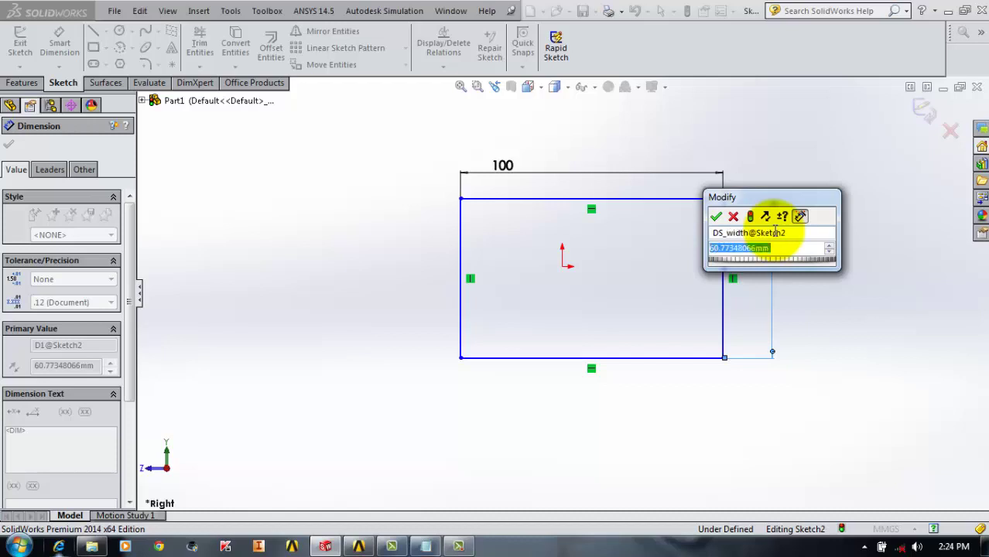
pyautogui.click(715, 216)
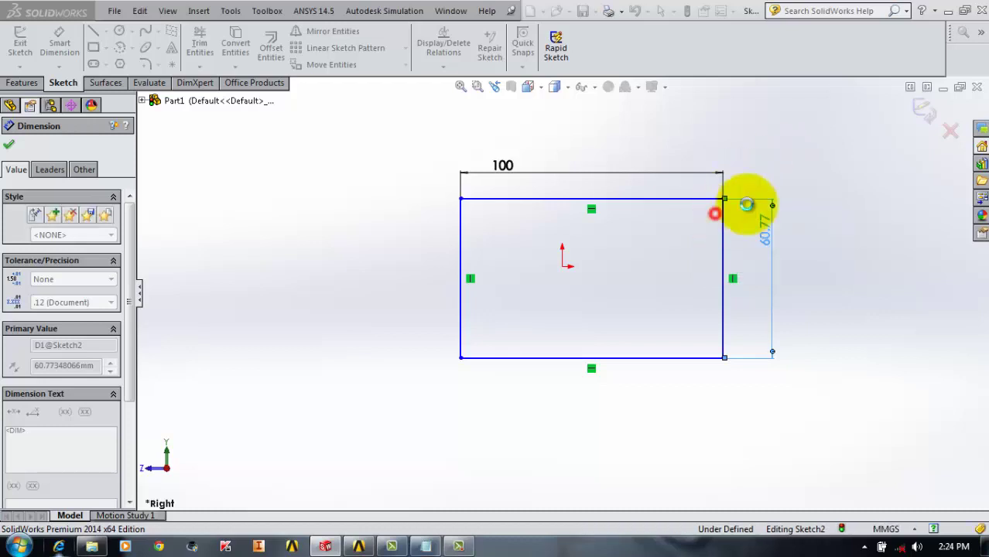
pyautogui.click(921, 110)
pyautogui.press('e')
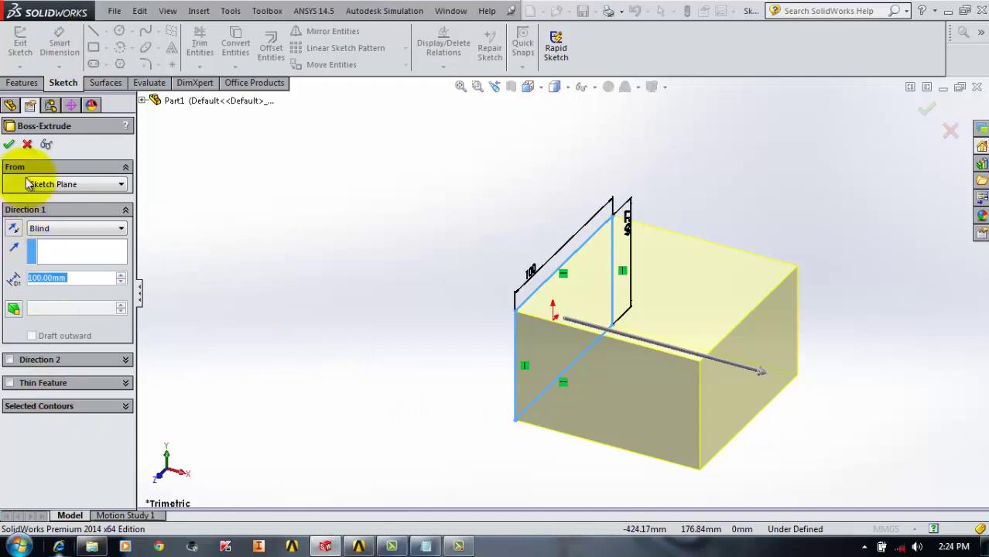
# Confirm the 100 mm blind Boss-Extrude box and save the part
pyautogui.click(7, 144)
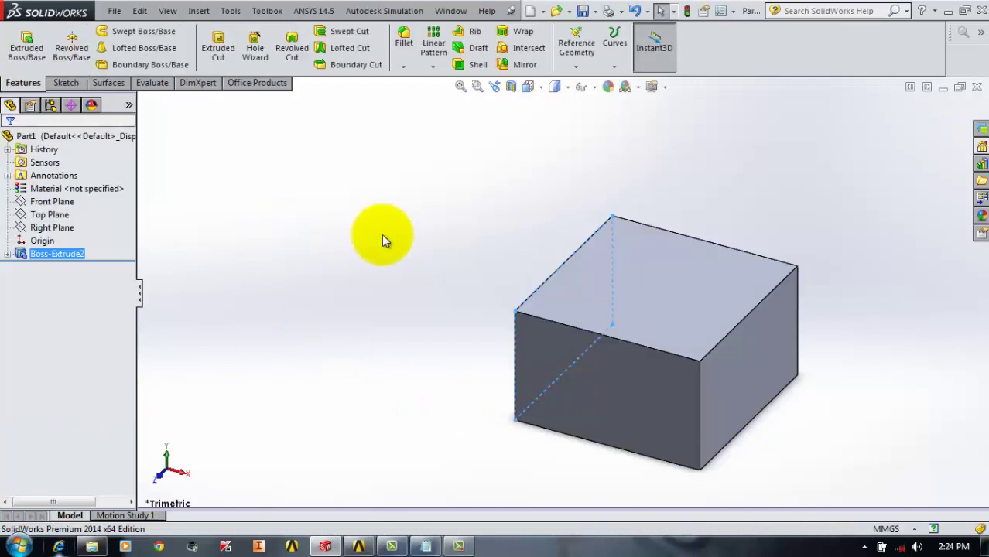
pyautogui.click(114, 10)
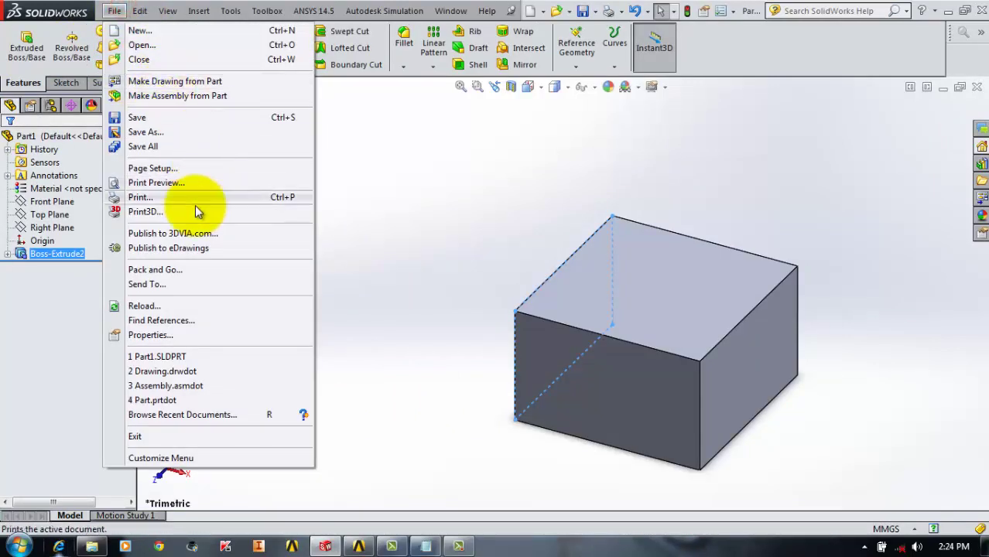
pyautogui.click(186, 119)
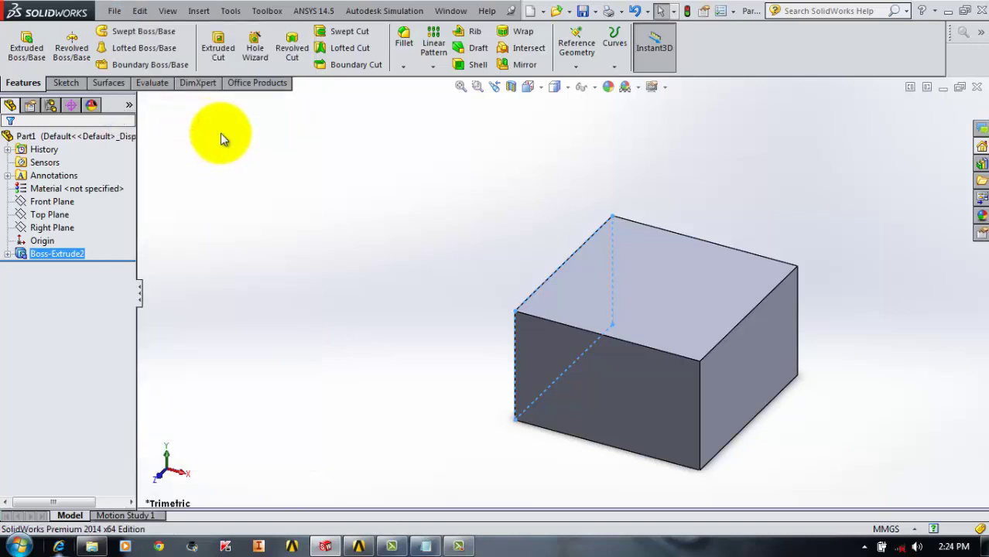
# Switch to ANSYS Workbench, where the Geometry system has Parameters enabled with key DS
pyautogui.click(358, 546)
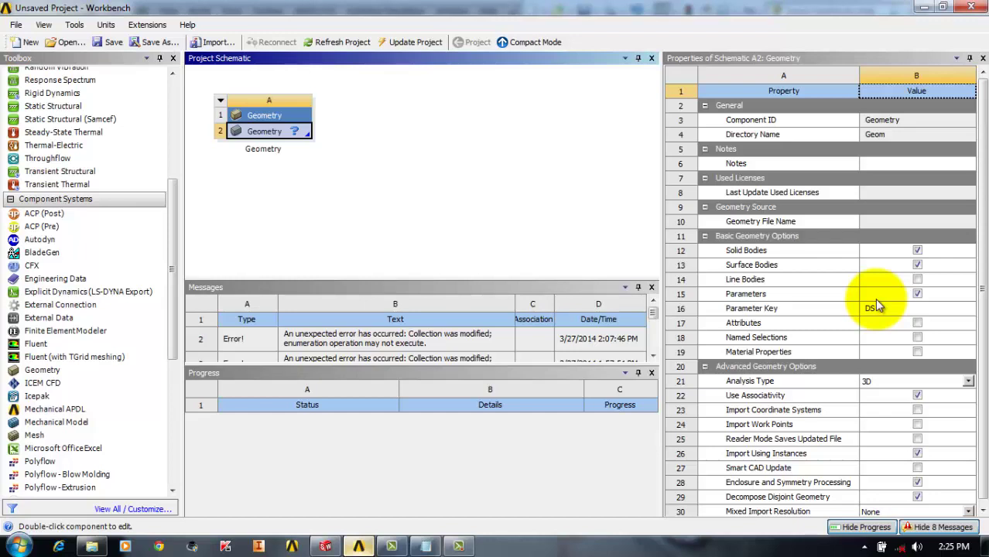
# Import Part1.SLDPRT into the Geometry cell and open it in DesignModeler
pyautogui.rightClick(264, 133)
pyautogui.moveTo(313, 166)
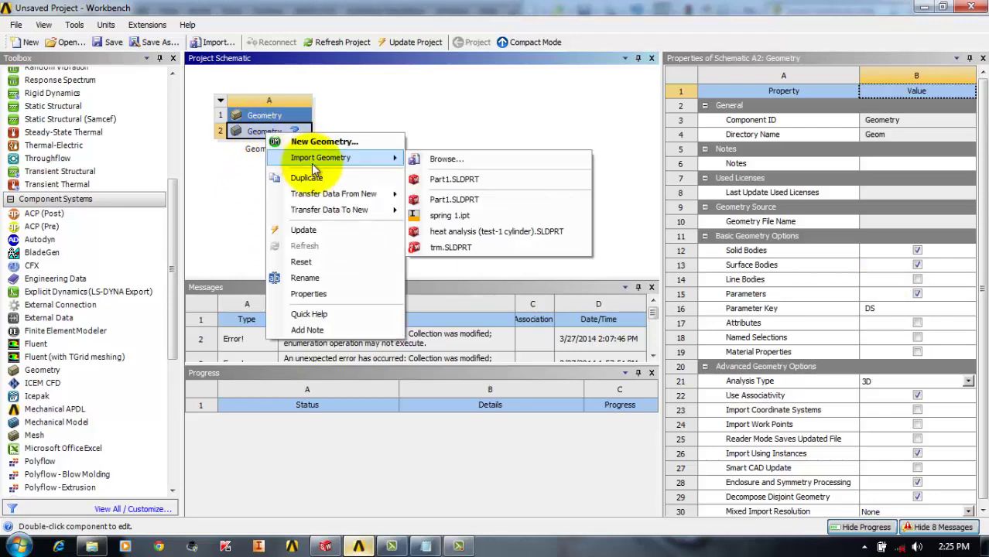
pyautogui.click(483, 179)
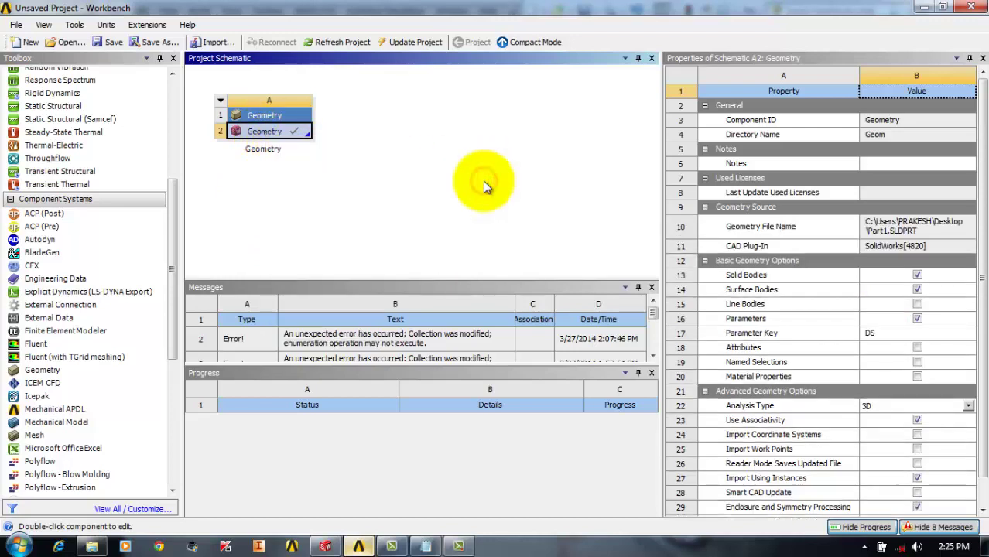
pyautogui.doubleClick(281, 135)
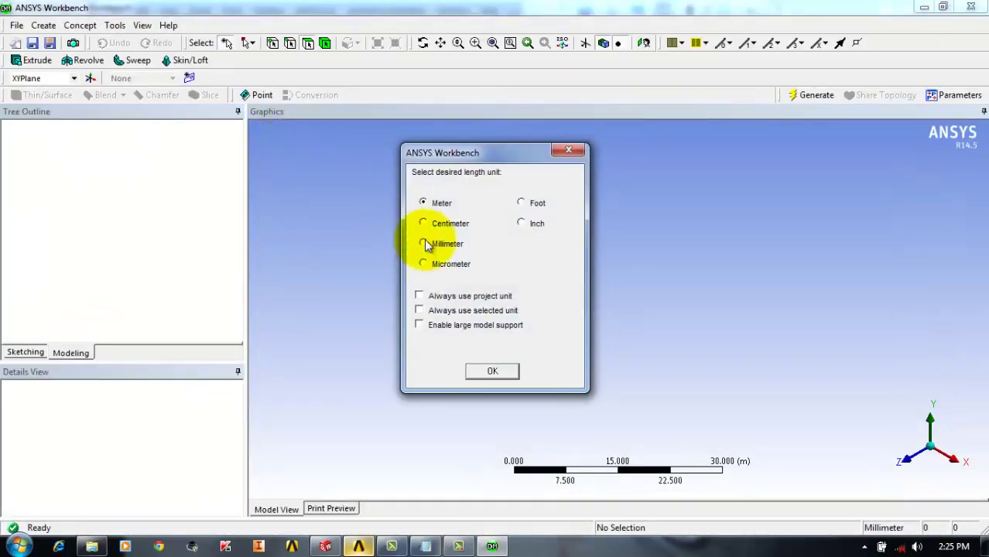
# Use millimetres and generate Attach1, bringing in DS_height 100 and DS_width 60.77
pyautogui.click(424, 243)
pyautogui.click(497, 373)
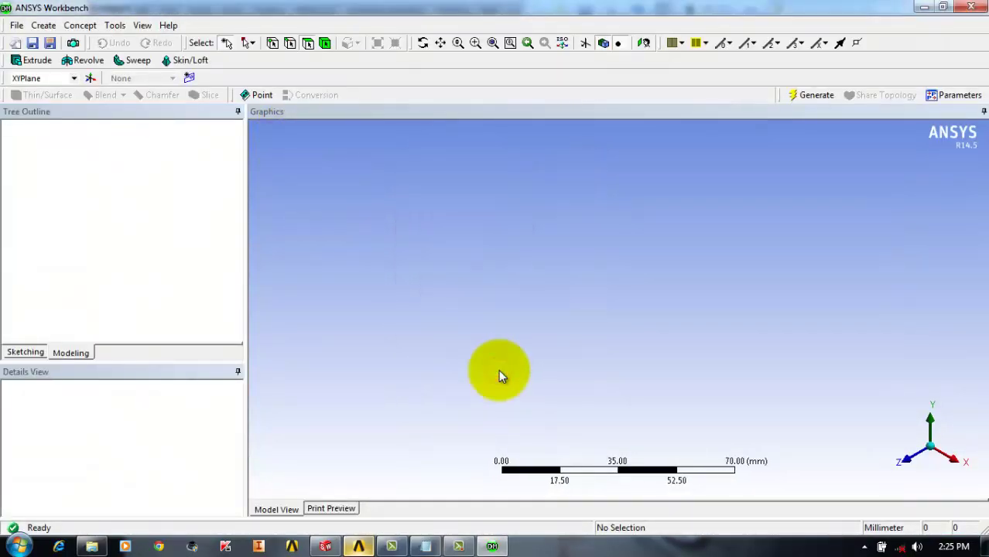
pyautogui.click(76, 178)
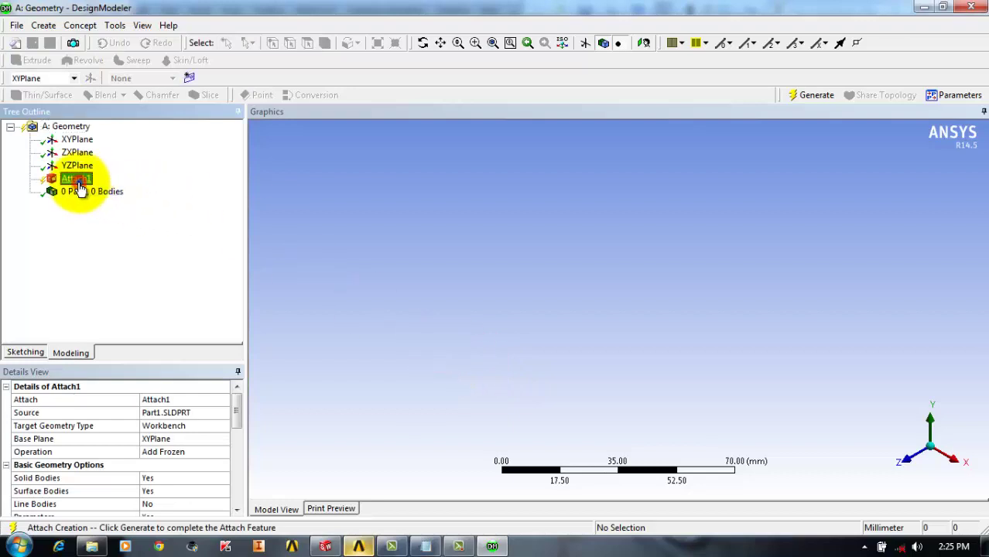
pyautogui.rightClick(78, 180)
pyautogui.click(112, 207)
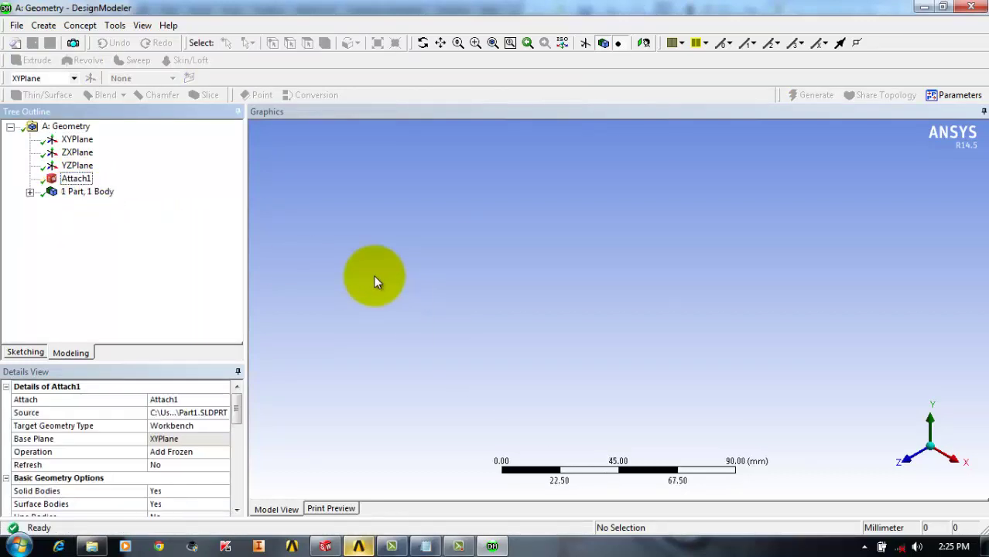
pyautogui.moveTo(241, 412); pyautogui.dragTo(239, 491)
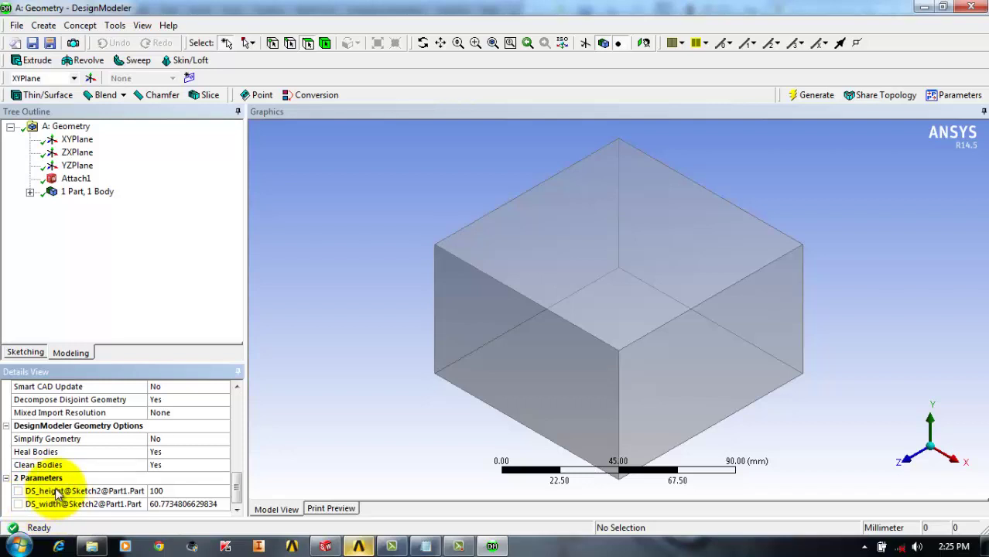
# Scroll through the Details View to review the imported DS_height and DS_width parameters
pyautogui.scroll(5, 21, 497)
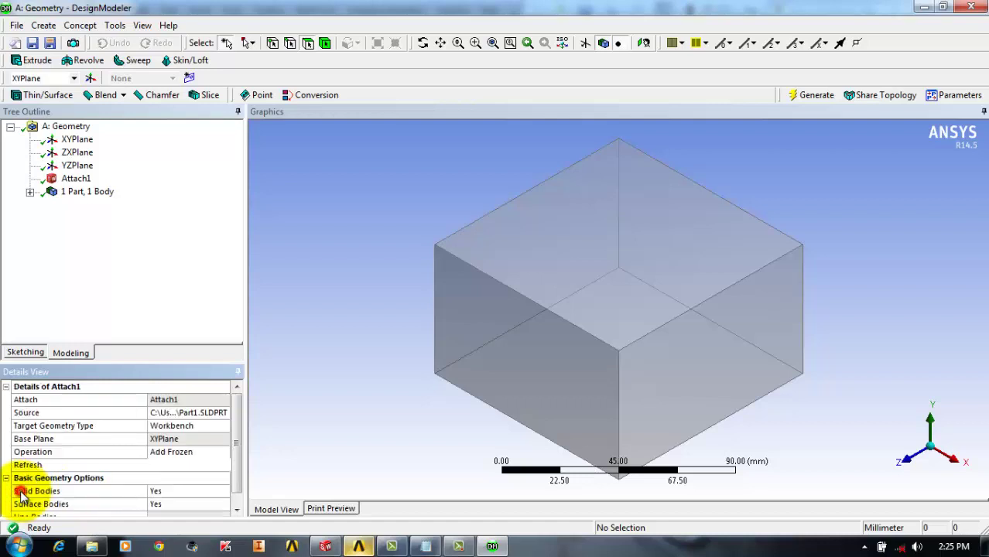
pyautogui.scroll(-6, 236, 465)
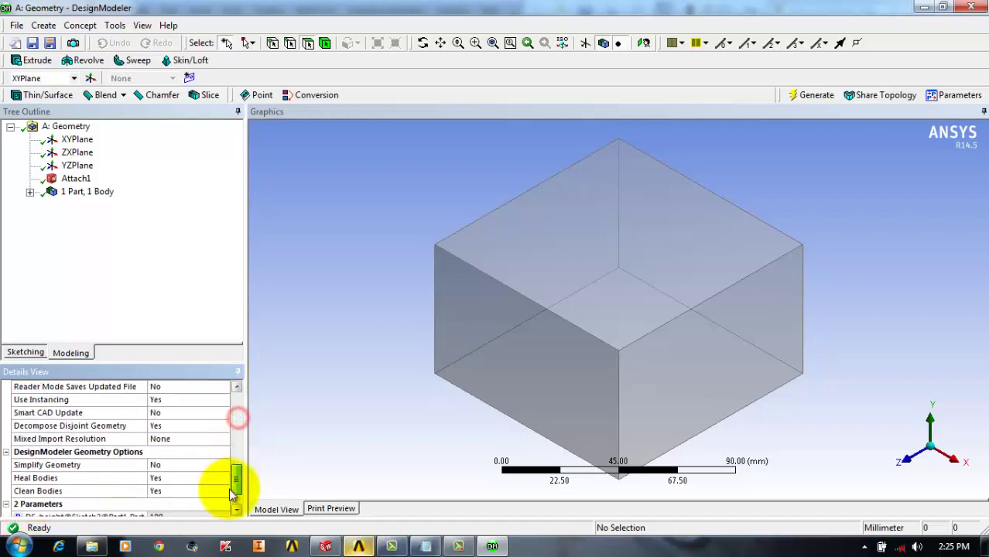
pyautogui.scroll(-1, 236, 496)
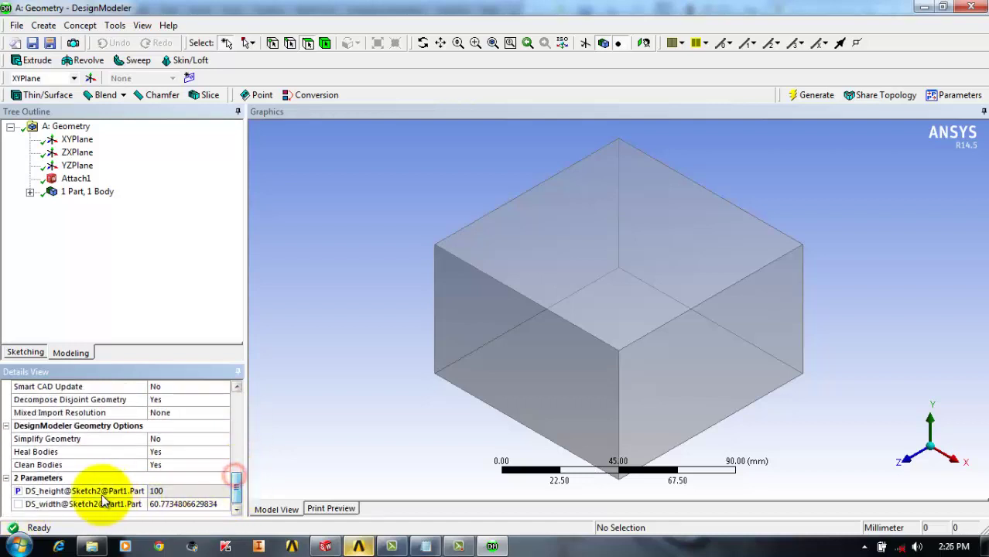
pyautogui.scroll(6, 22, 511)
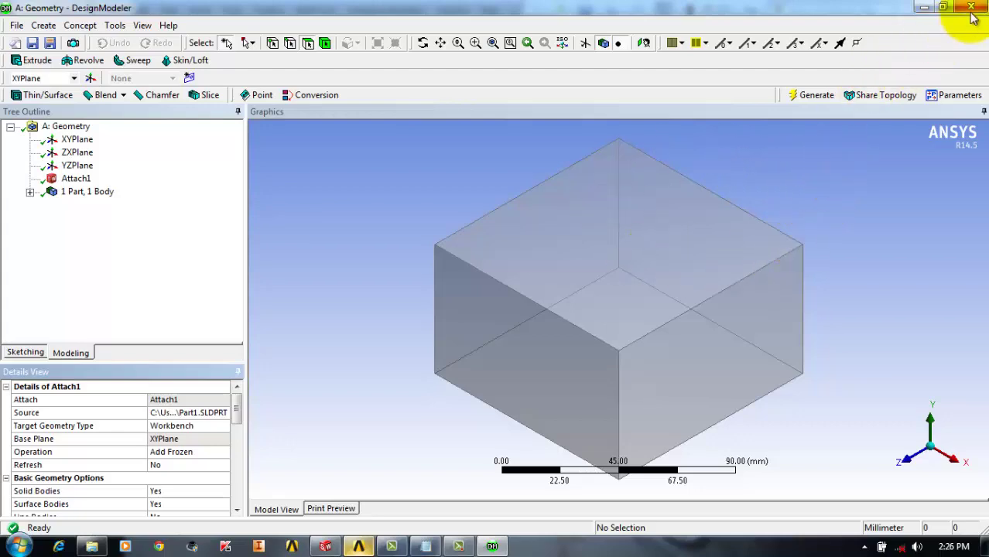
# Minimize DesignModeler and Workbench to return to the SolidWorks box part
pyautogui.click(926, 9)
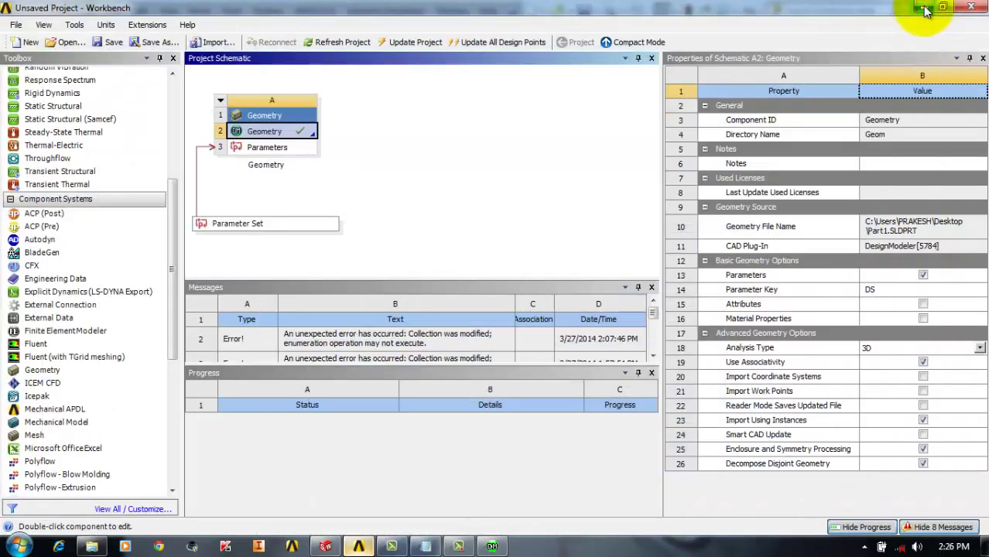
pyautogui.click(926, 8)
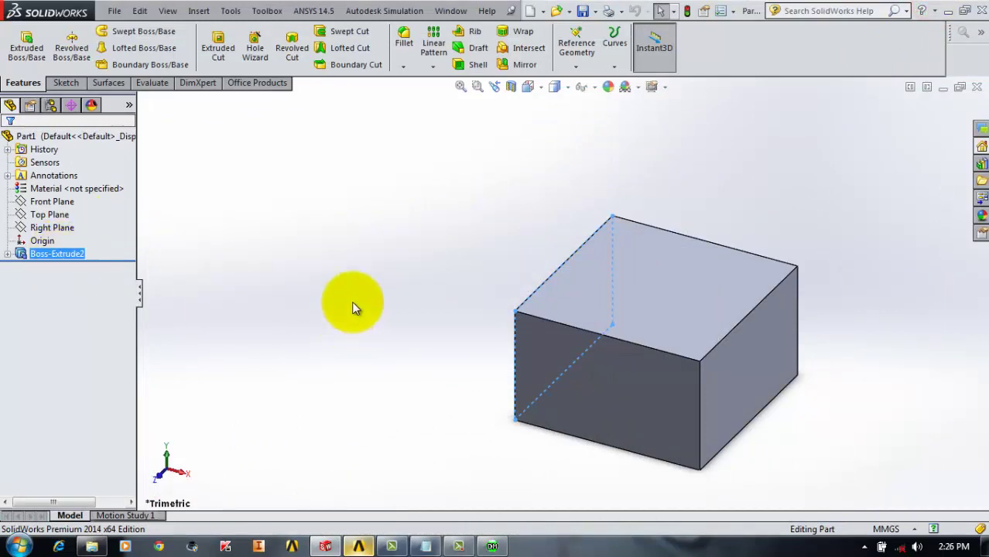
pyautogui.click(352, 302)
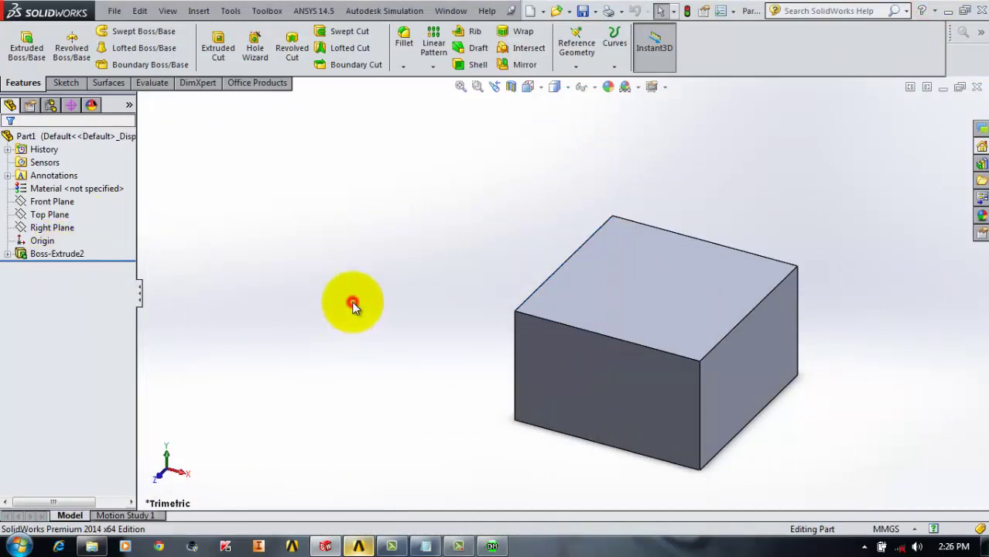
# Delete Geometry system A and drag a new Geometry system from the Toolbox into the schematic
pyautogui.click(358, 548)
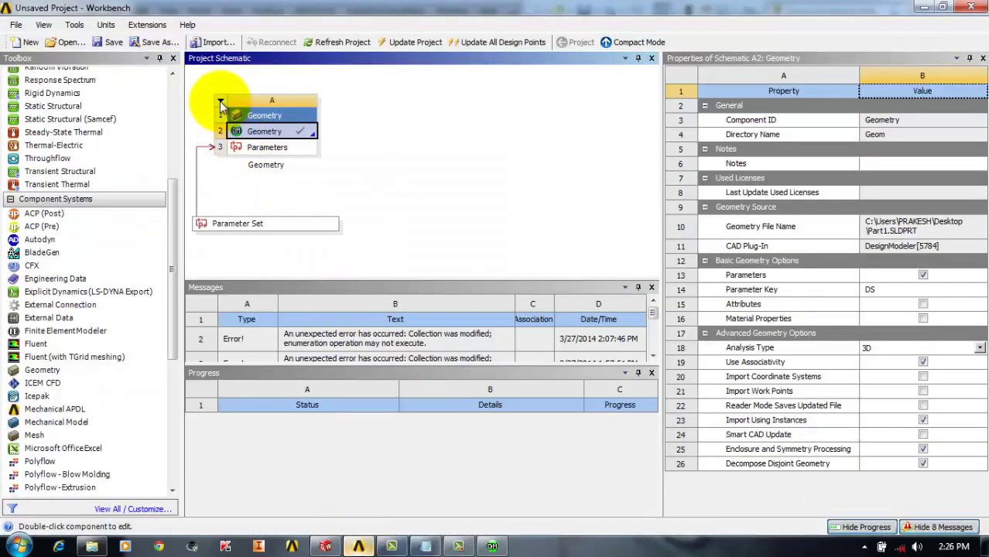
pyautogui.click(220, 102)
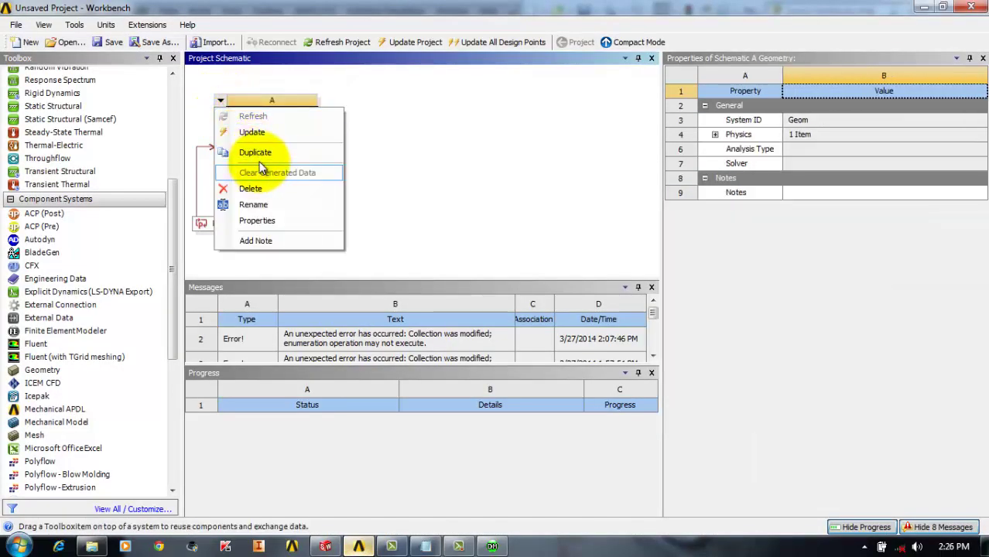
pyautogui.click(255, 190)
pyautogui.click(530, 297)
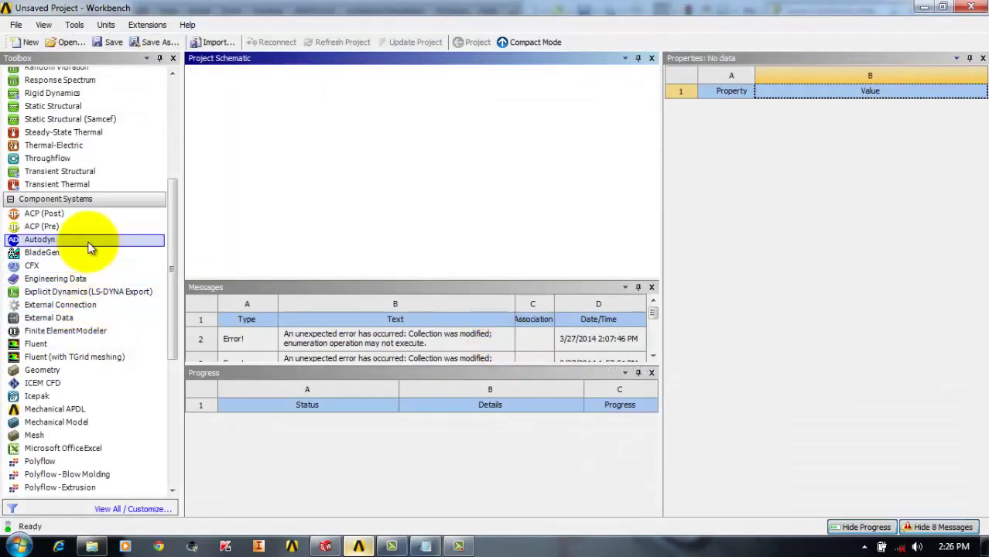
pyautogui.moveTo(92, 368); pyautogui.dragTo(259, 162)
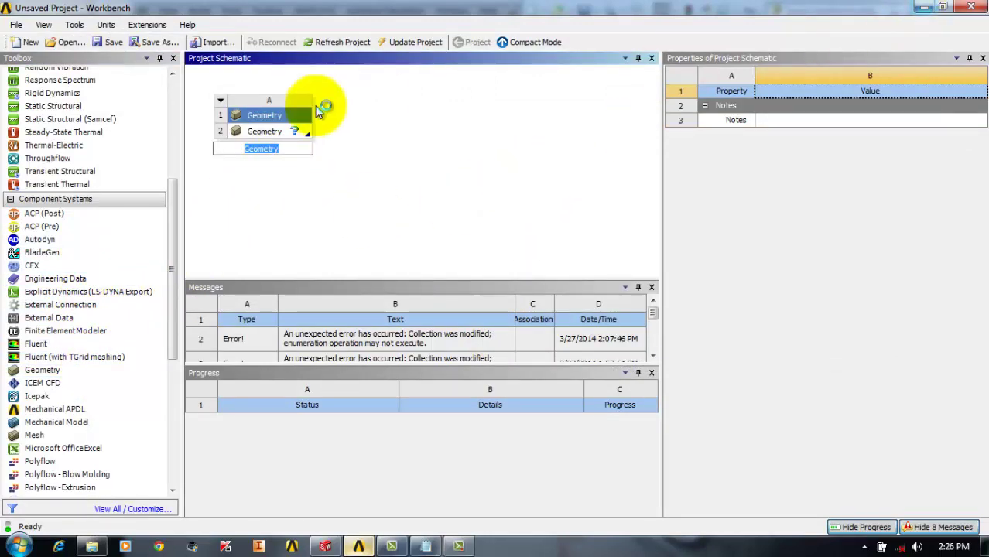
# Edit the Boss-Extrude2 sketch and rename the 100 mm dimension to height
pyautogui.click(924, 7)
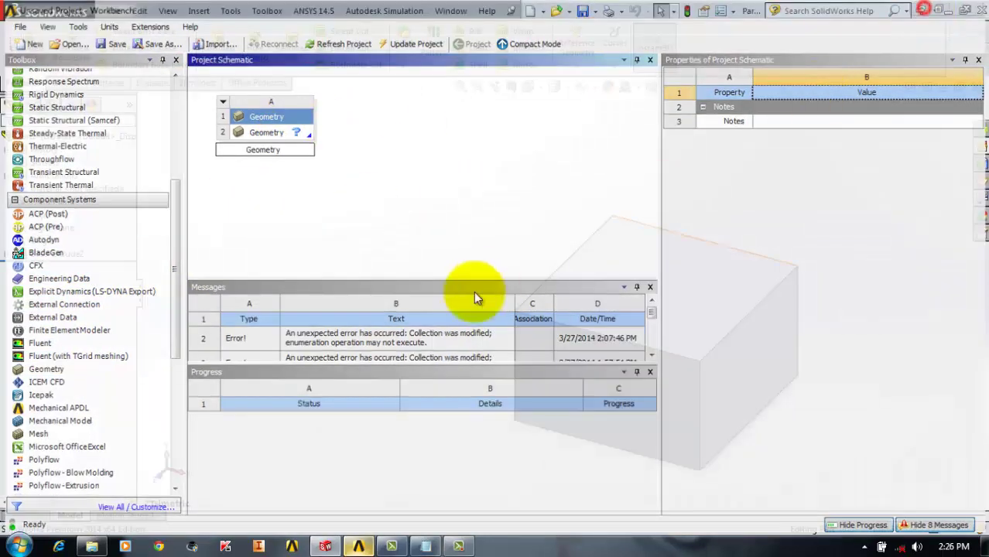
pyautogui.moveTo(684, 328); pyautogui.dragTo(658, 324, button='middle')
pyautogui.rightClick(74, 255)
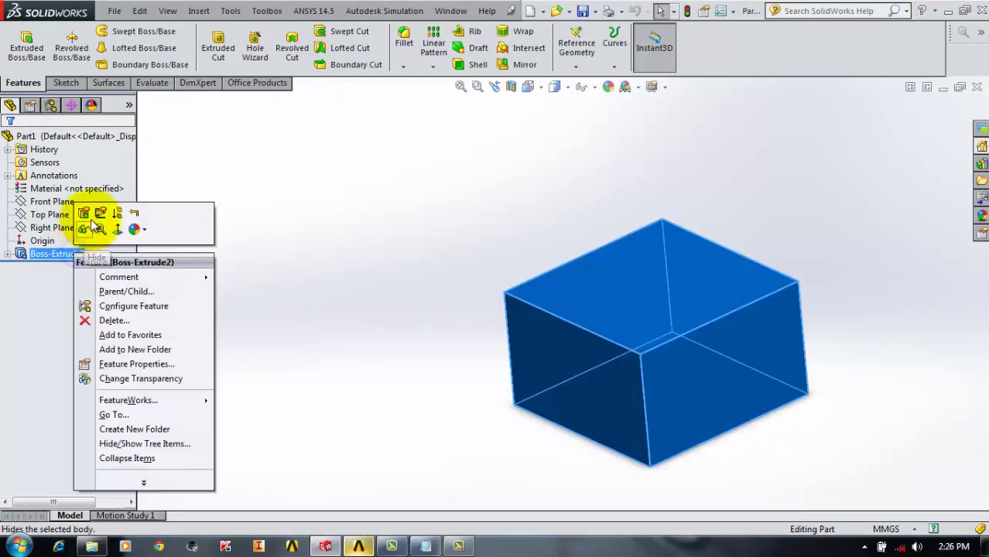
pyautogui.click(104, 214)
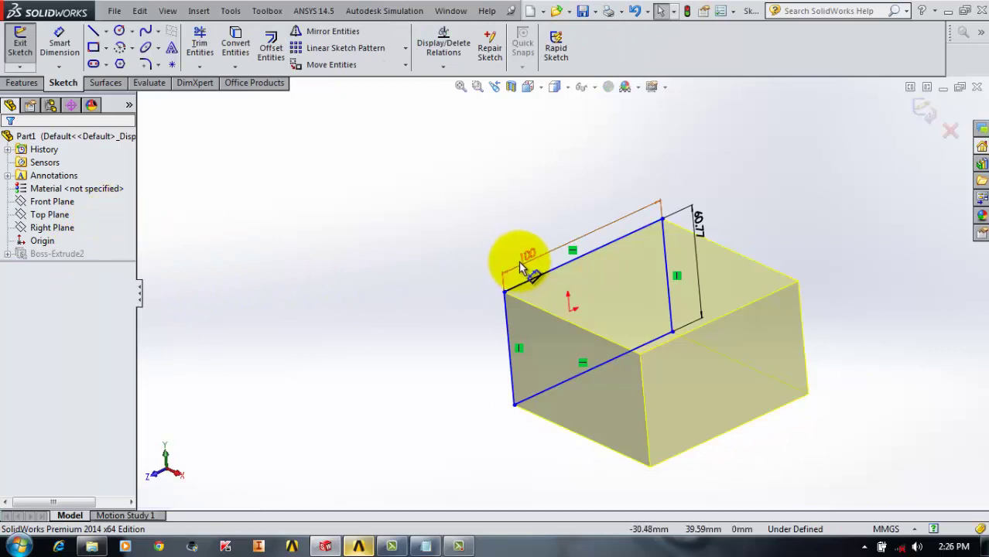
pyautogui.doubleClick(528, 259)
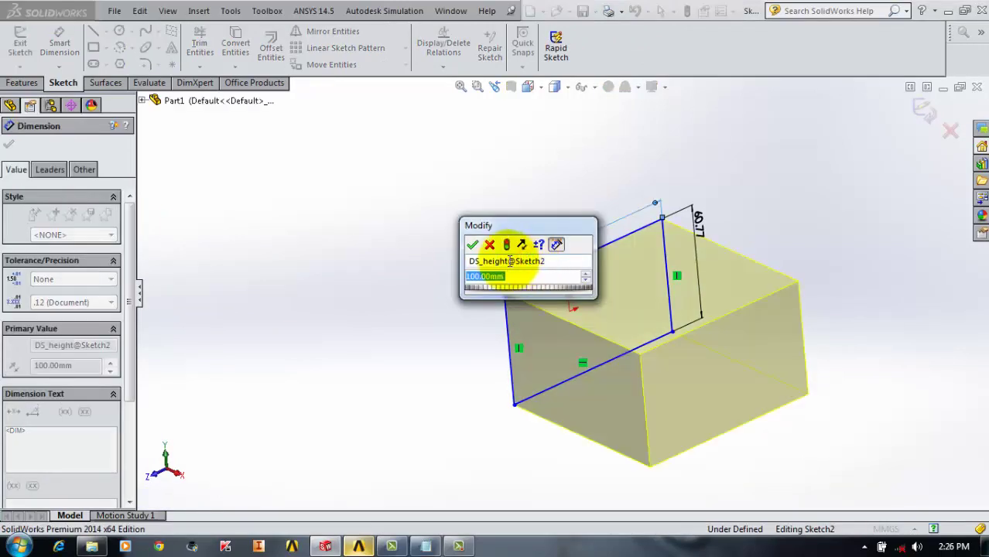
pyautogui.doubleClick(485, 260)
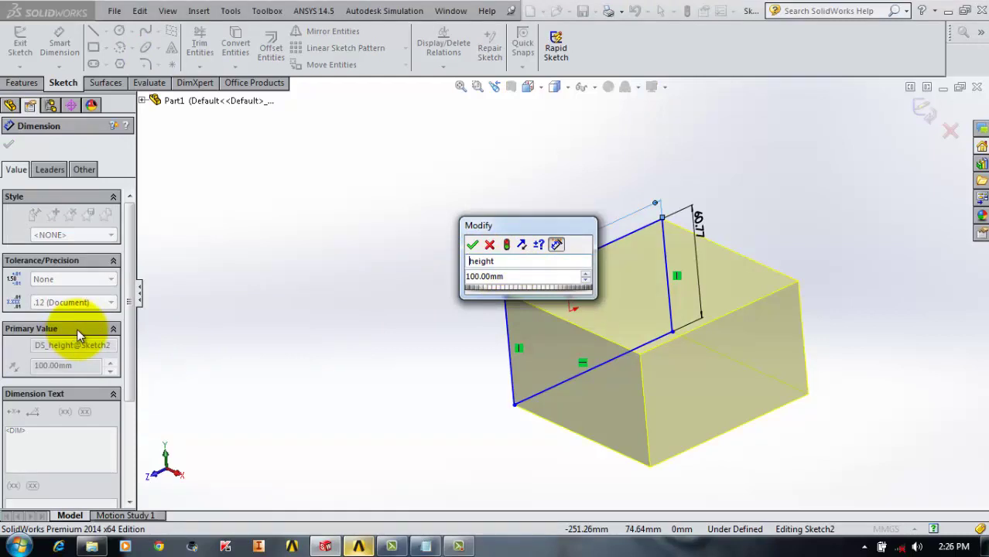
pyautogui.click(472, 244)
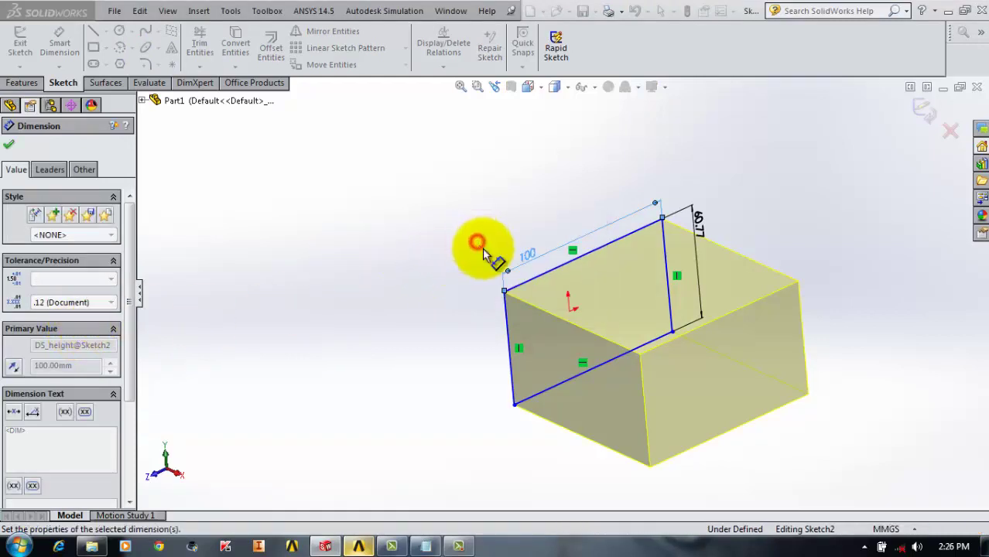
# Rename the 60.77 mm dimension from DS_width to width, rebuild the box and save the part
pyautogui.click(701, 236)
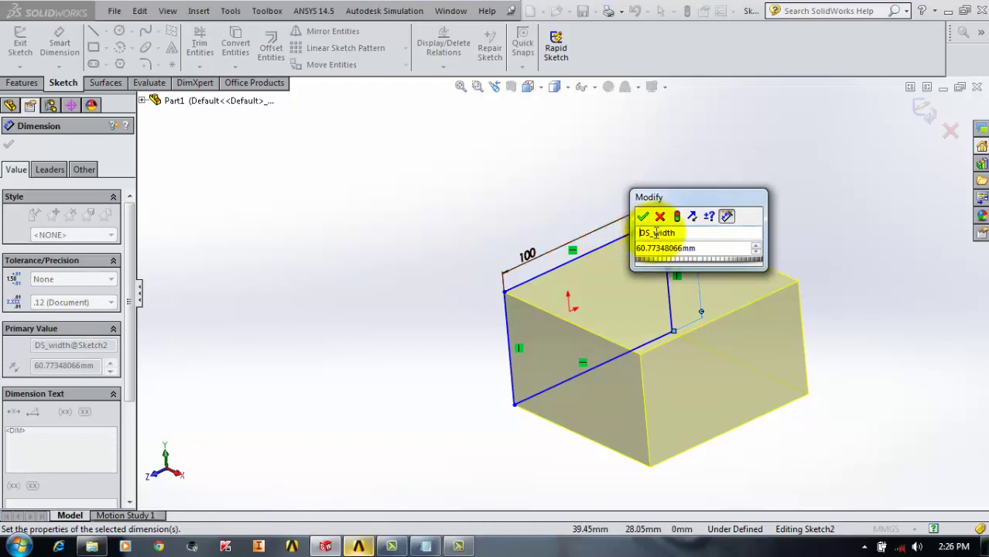
pyautogui.moveTo(651, 234); pyautogui.dragTo(619, 240)
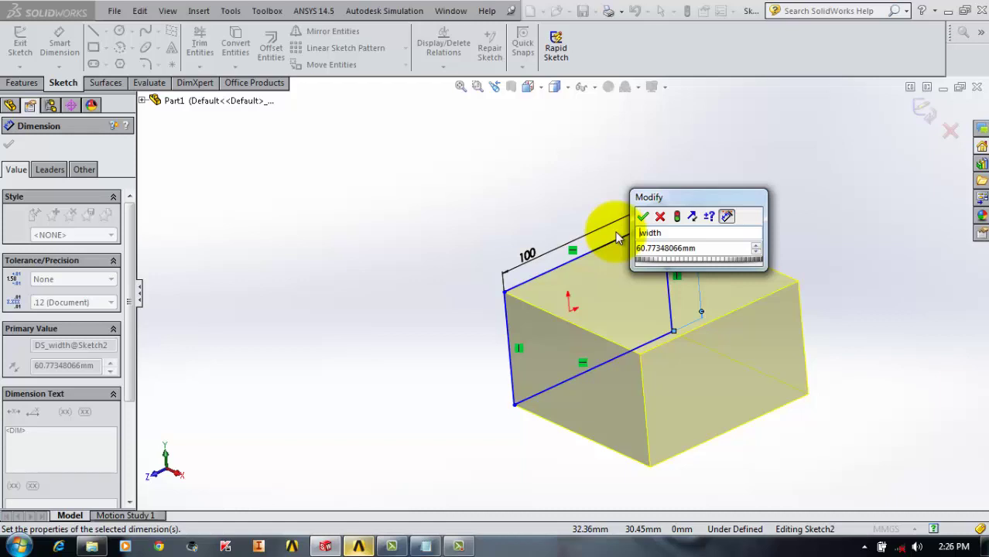
pyautogui.click(642, 218)
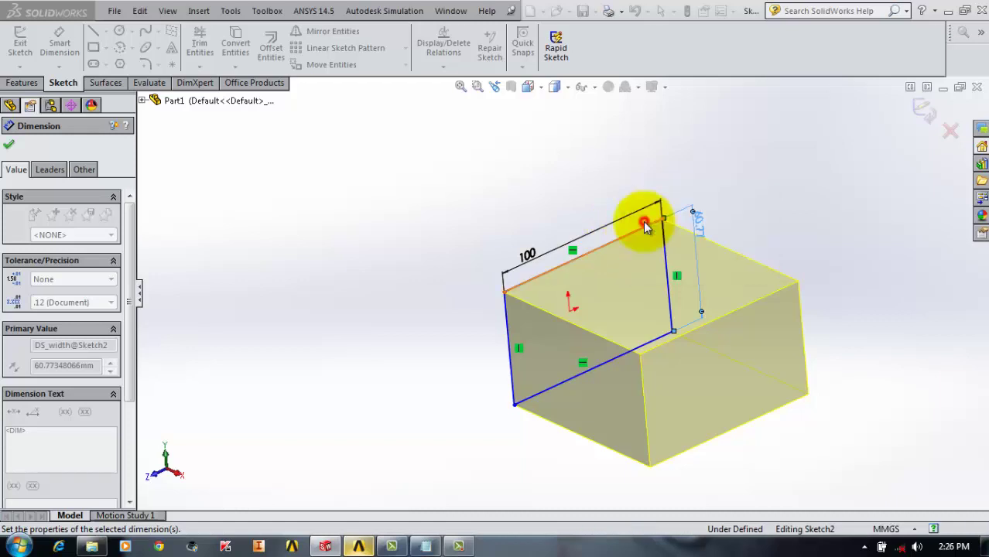
pyautogui.click(923, 110)
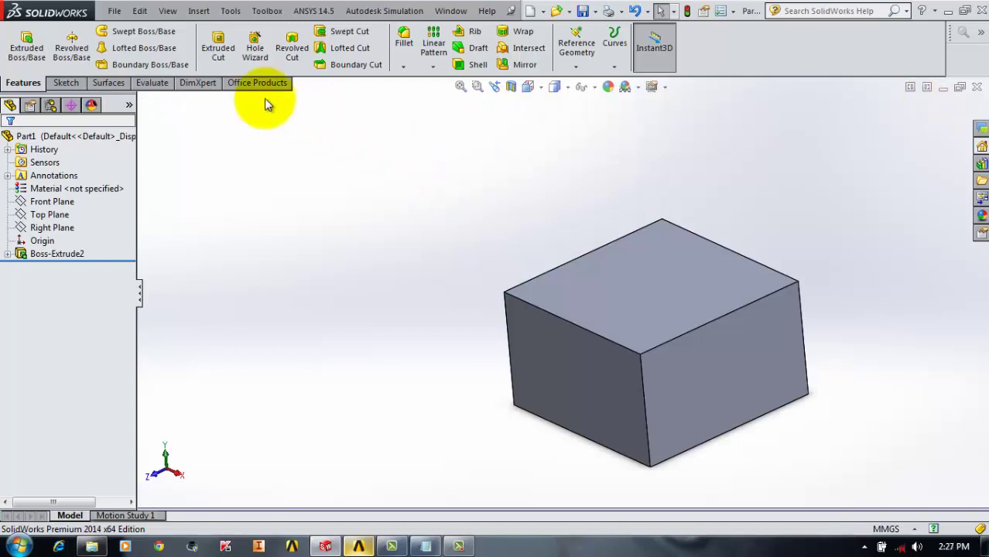
pyautogui.click(114, 11)
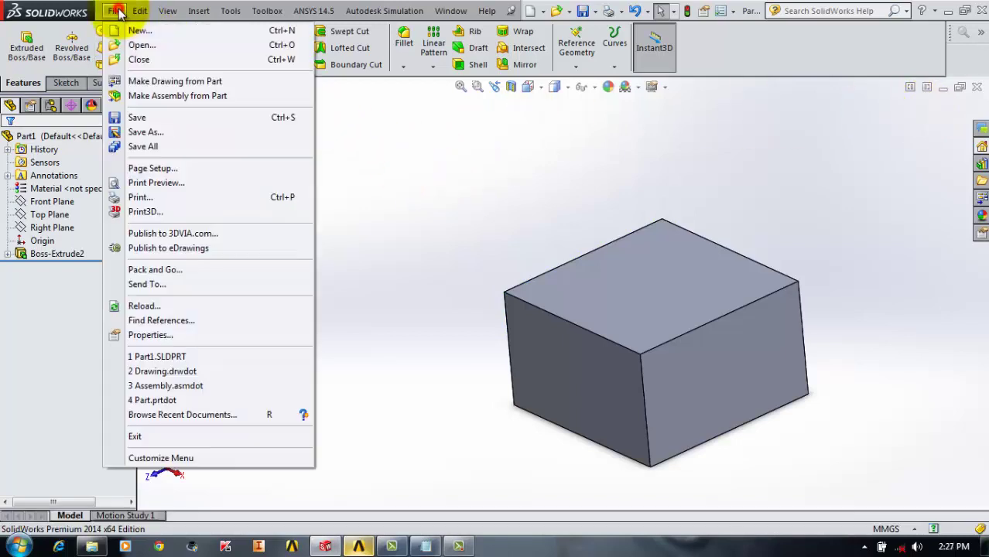
pyautogui.click(158, 116)
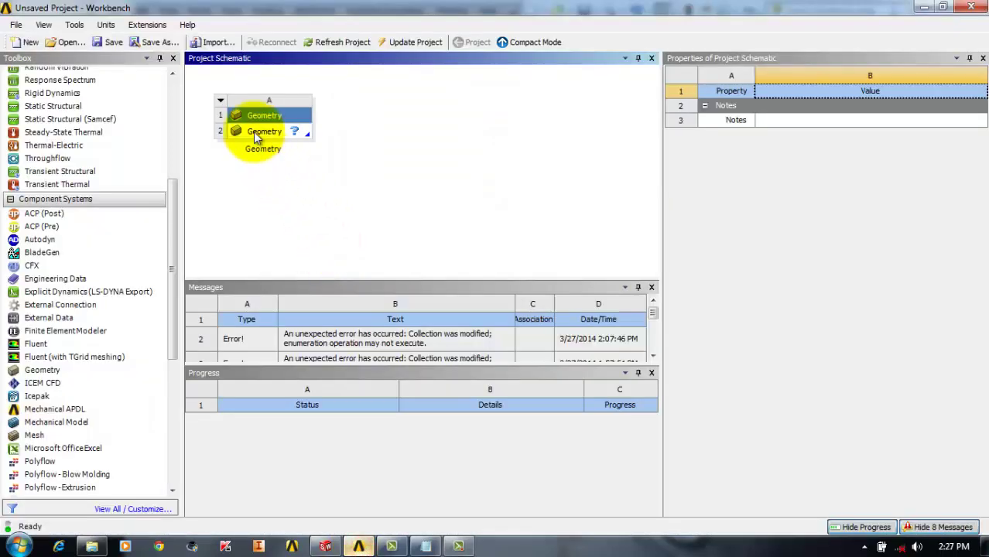
# Clear the DS value from the Geometry cell's Parameter Key so it is empty
pyautogui.rightClick(253, 132)
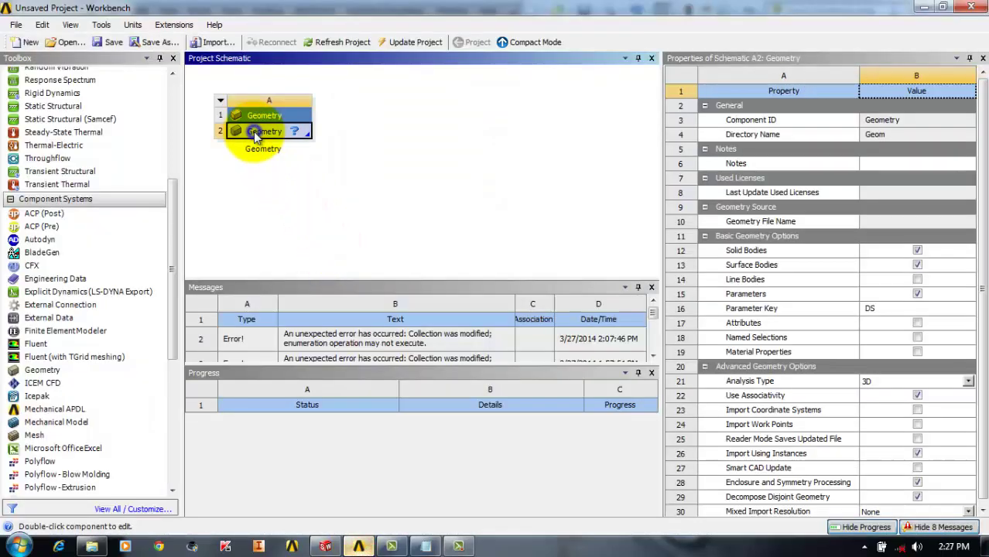
pyautogui.click(546, 185)
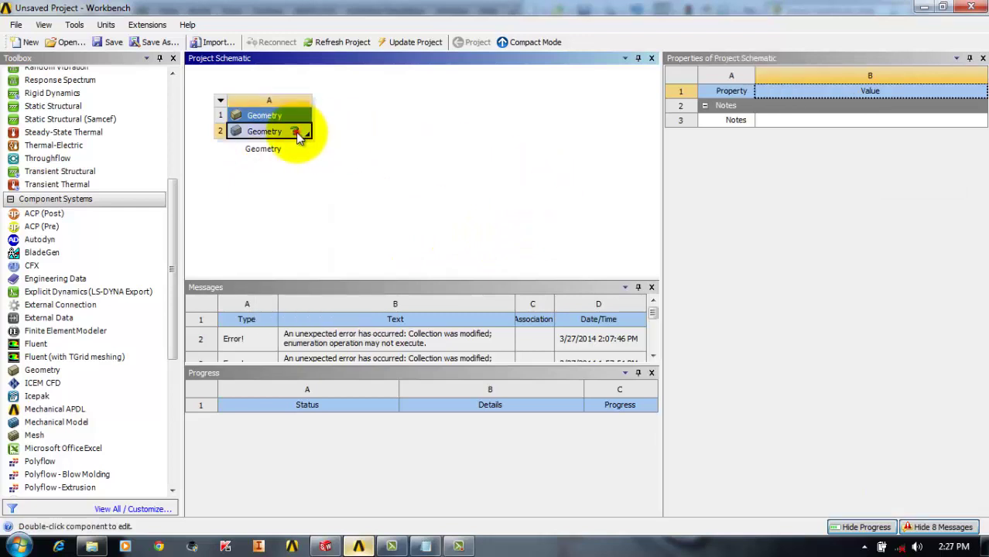
pyautogui.click(296, 132)
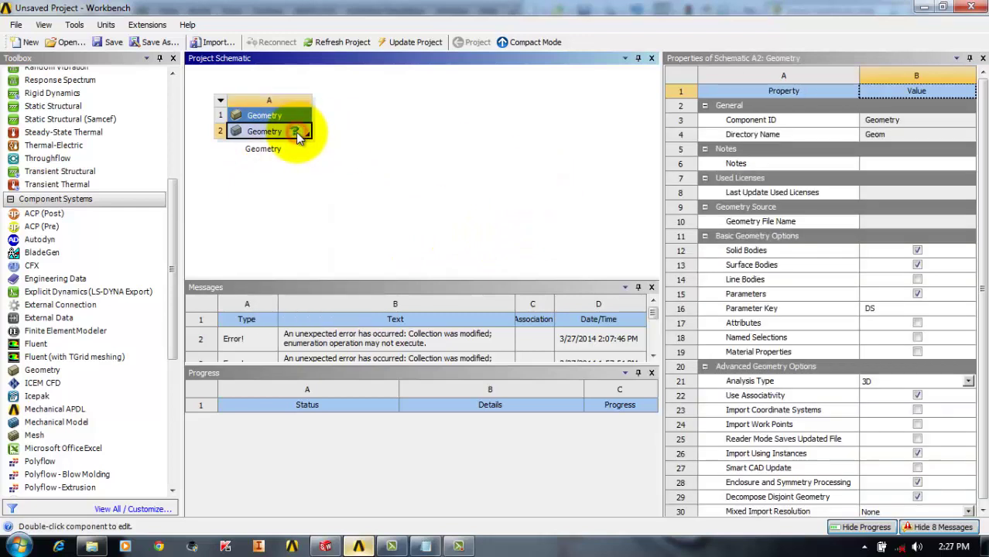
pyautogui.click(909, 308)
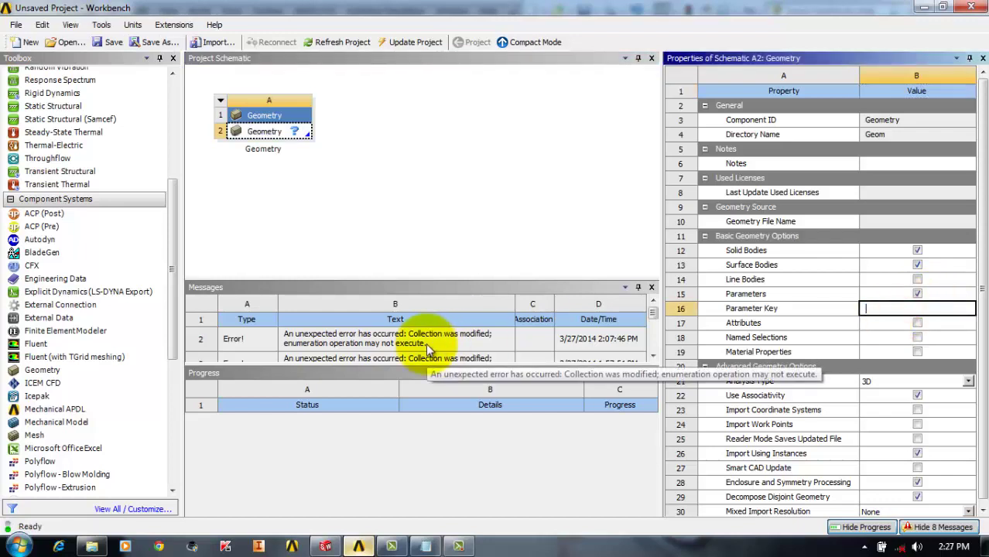
pyautogui.click(531, 139)
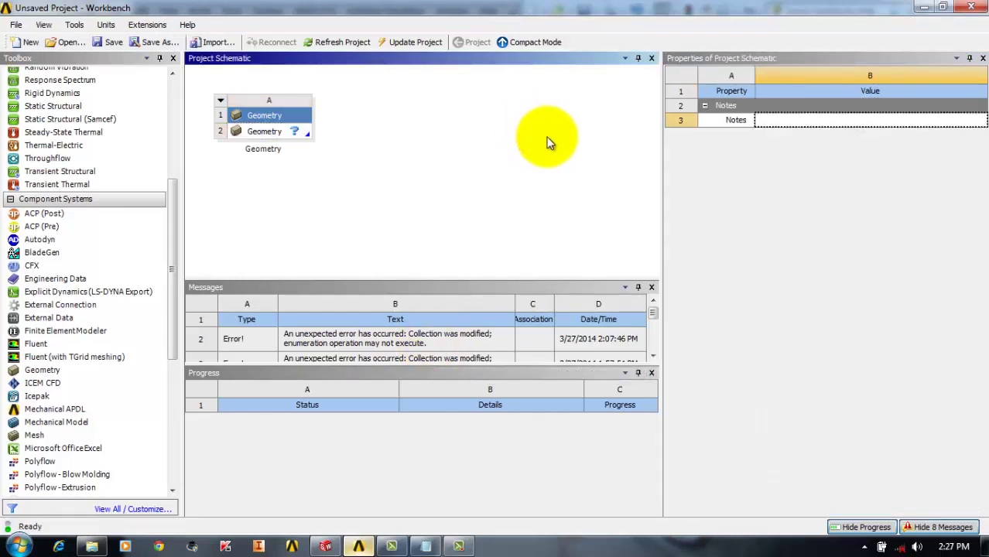
pyautogui.click(749, 91)
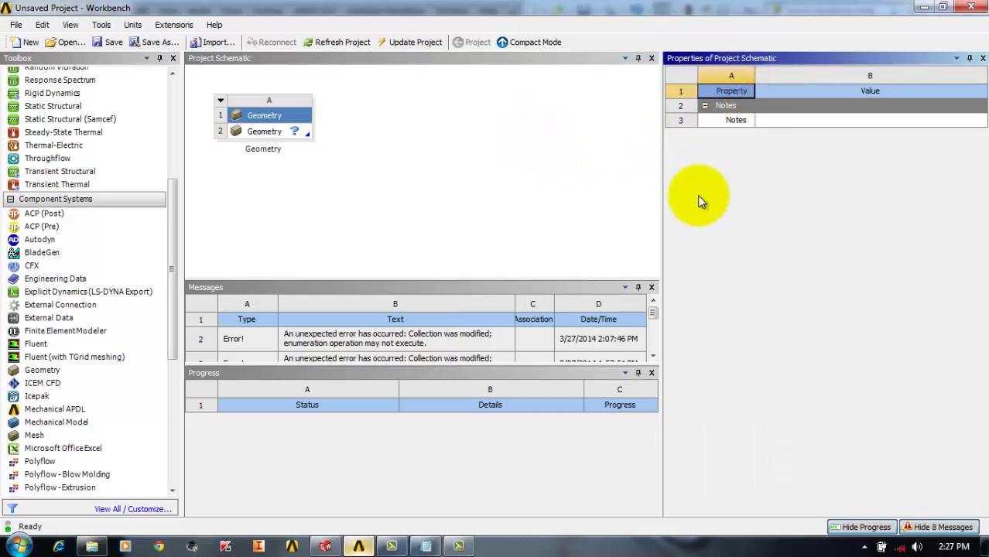
# Import the saved Part1.SLDPRT box as the Geometry cell's source
pyautogui.click(286, 133)
pyautogui.rightClick(284, 130)
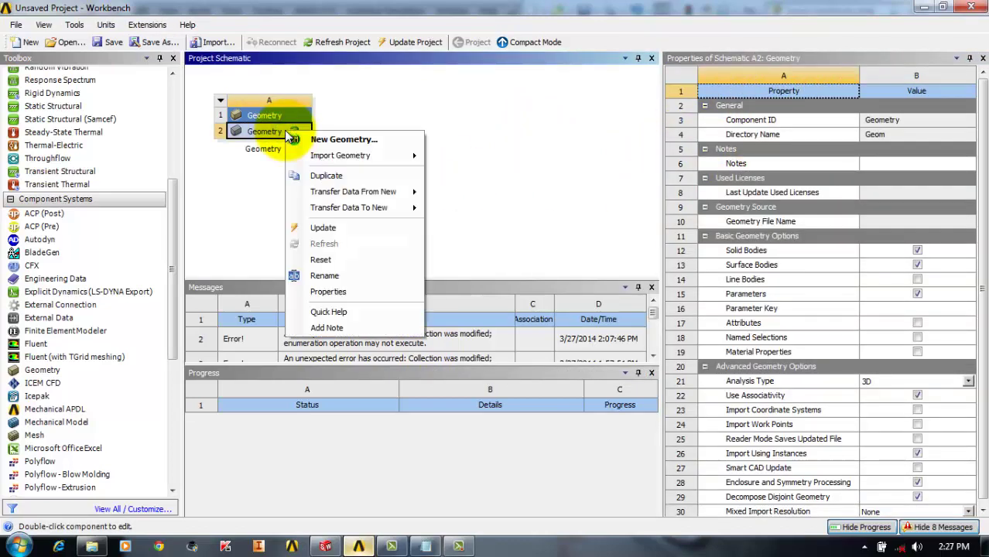
pyautogui.moveTo(363, 156)
pyautogui.click(463, 177)
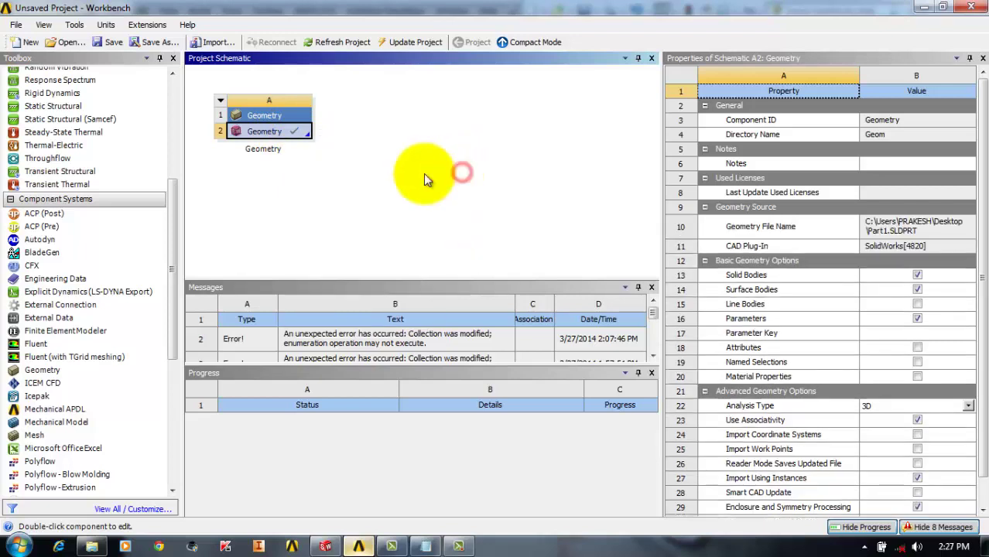
# Open the geometry in DesignModeler in millimetres and generate Attach1, bringing in the box as 1 part, 1 body
pyautogui.doubleClick(263, 132)
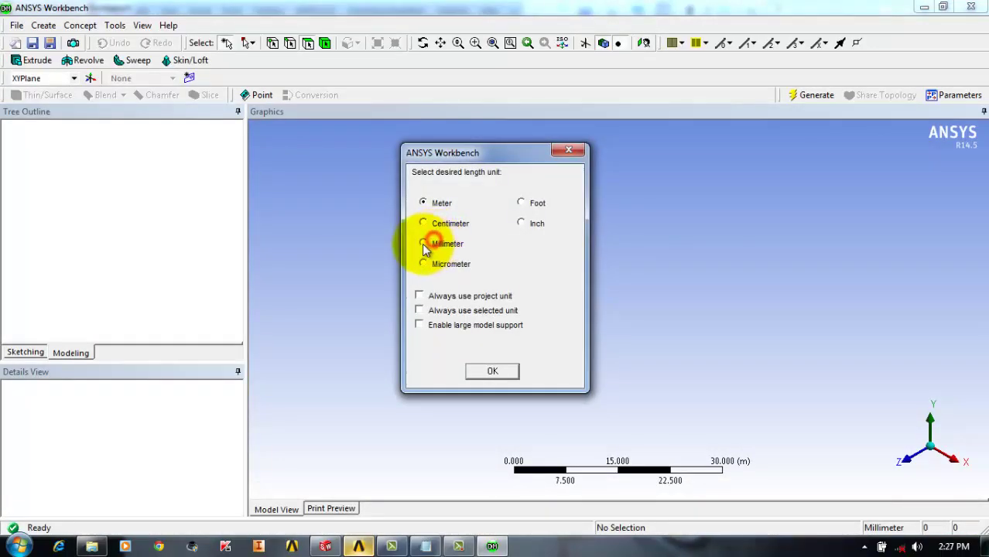
pyautogui.click(423, 244)
pyautogui.click(489, 371)
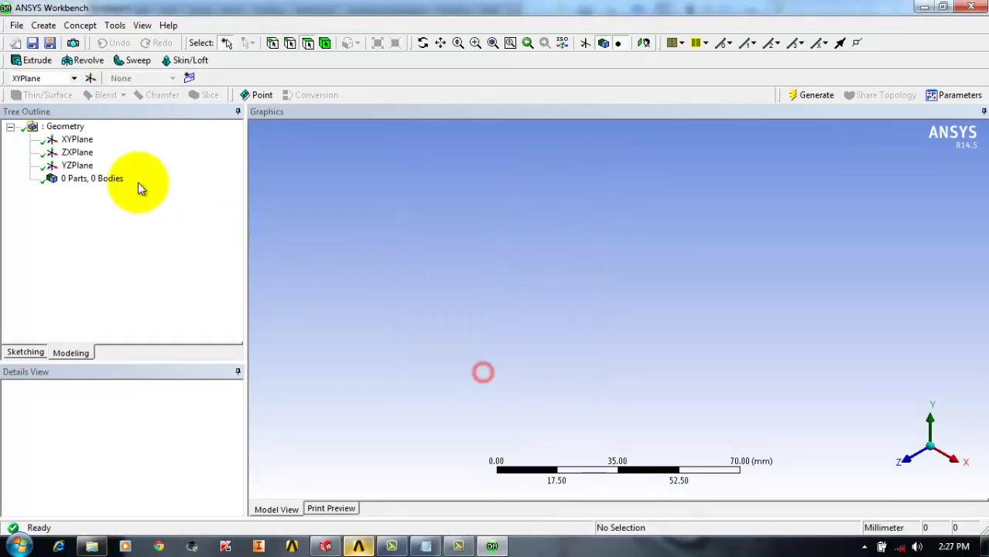
pyautogui.rightClick(82, 179)
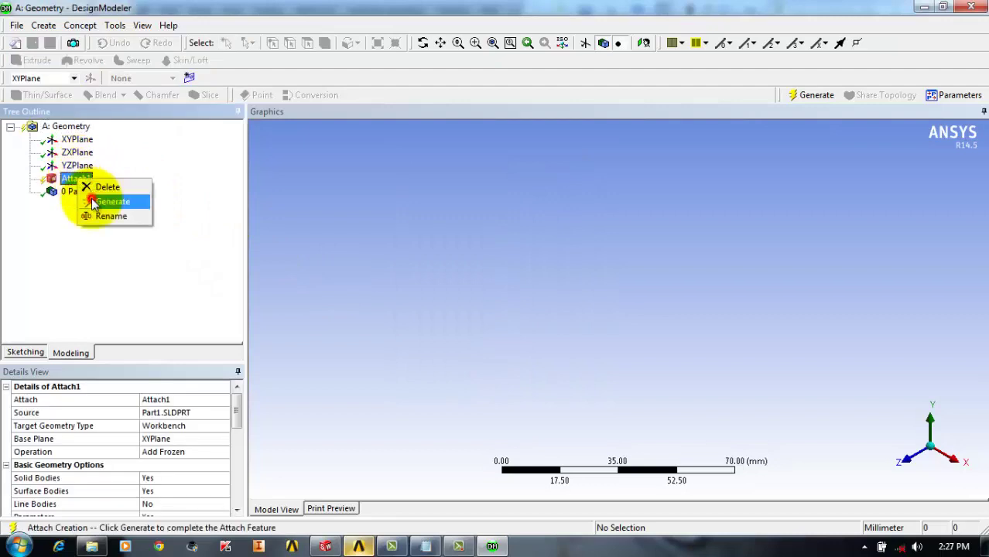
pyautogui.click(92, 203)
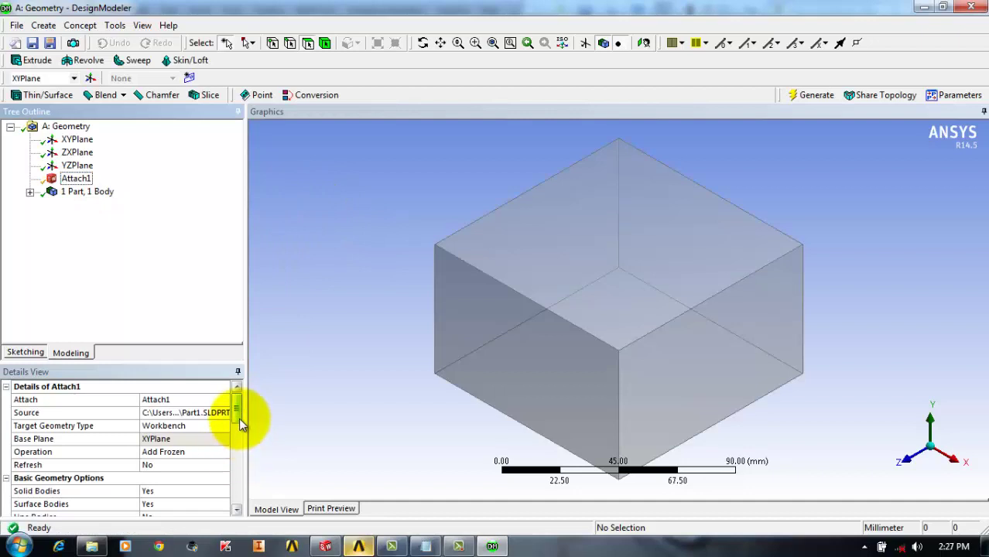
# In Details of Attach1, flag height@Sketch2 (100) and width@Sketch2 (60.77) as design parameters
pyautogui.moveTo(239, 418); pyautogui.dragTo(238, 499)
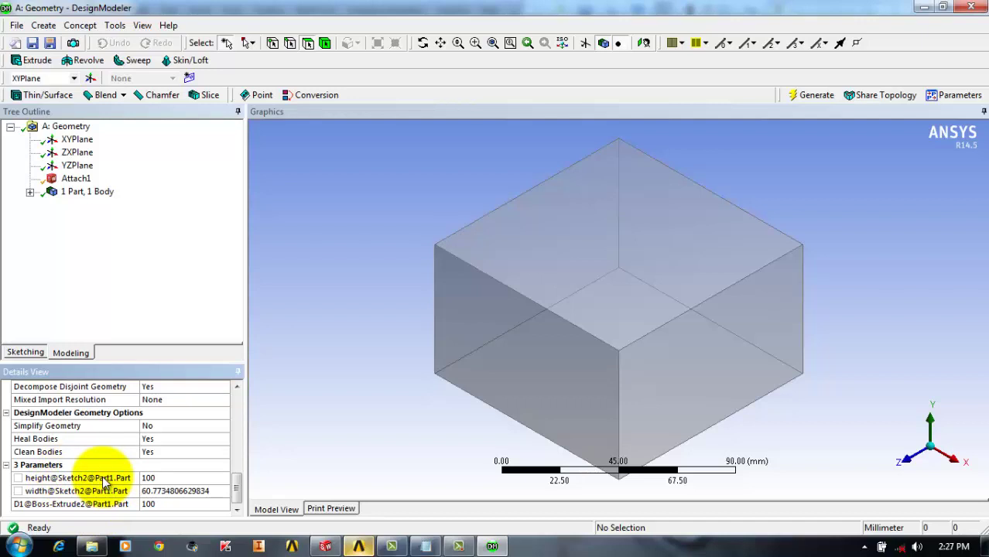
pyautogui.scroll(7, 31, 471)
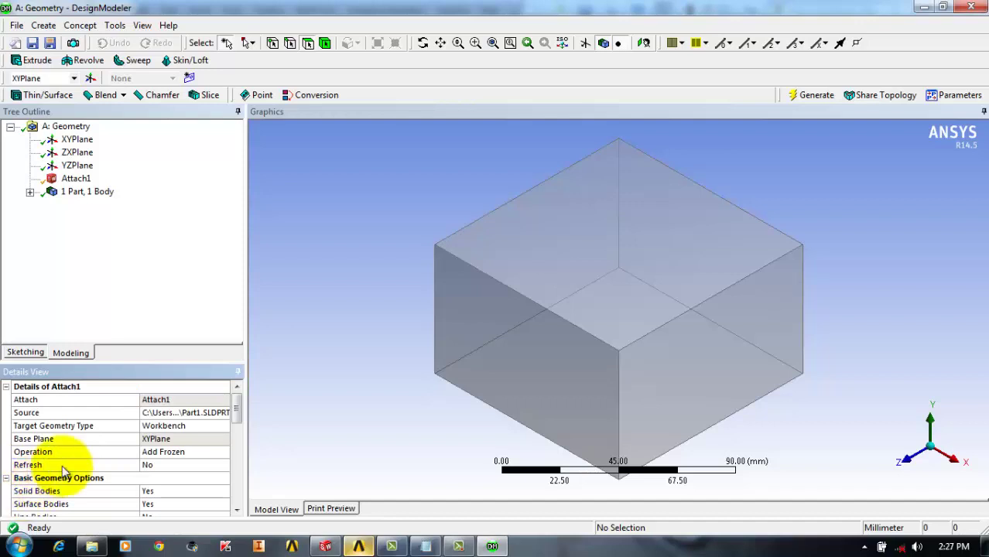
pyautogui.scroll(-7, 66, 470)
pyautogui.click(17, 492)
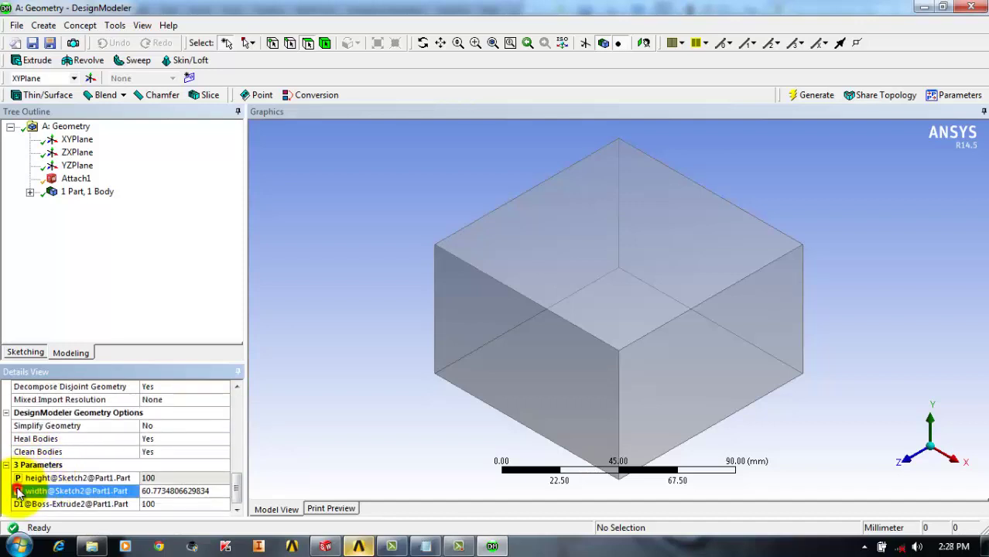
pyautogui.scroll(7, 99, 424)
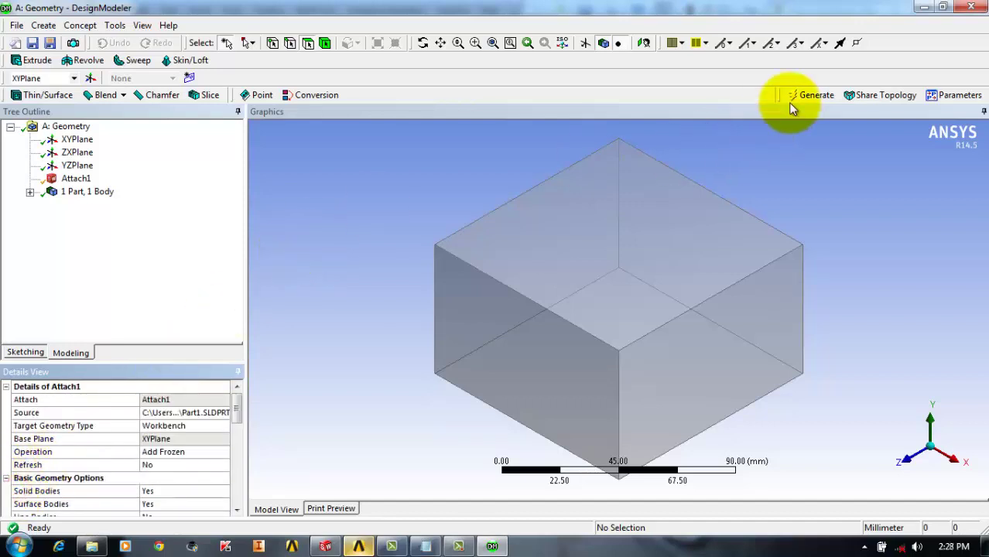